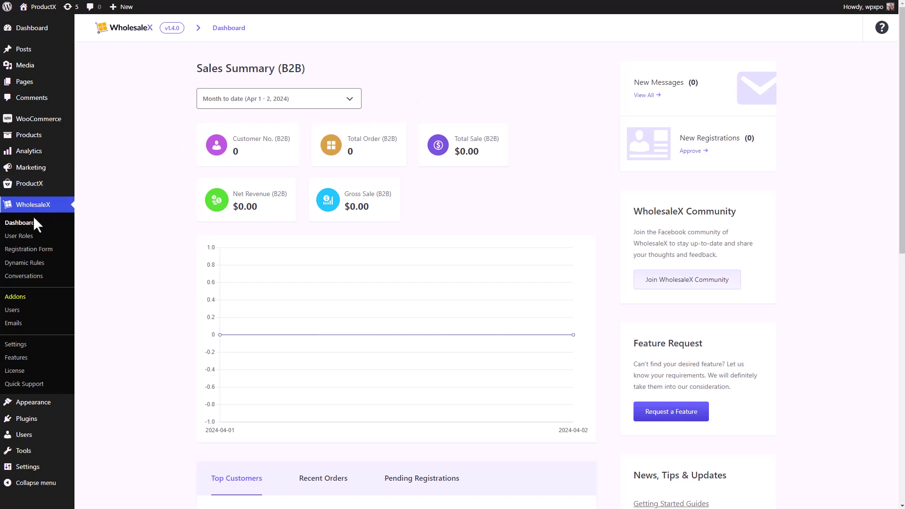
- In Dynamic Rules, turn Tax Exemption on and back off, then create a new Untitled Rule
click(26, 267)
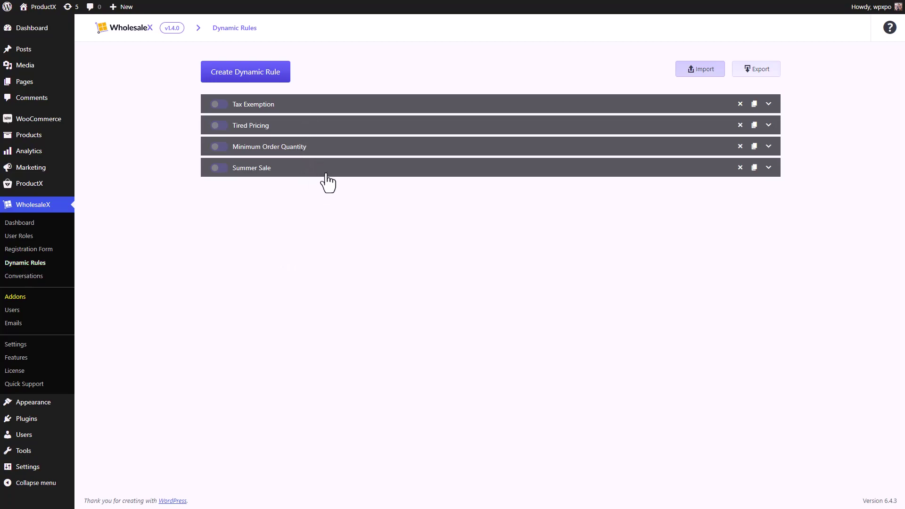
click(217, 105)
click(218, 106)
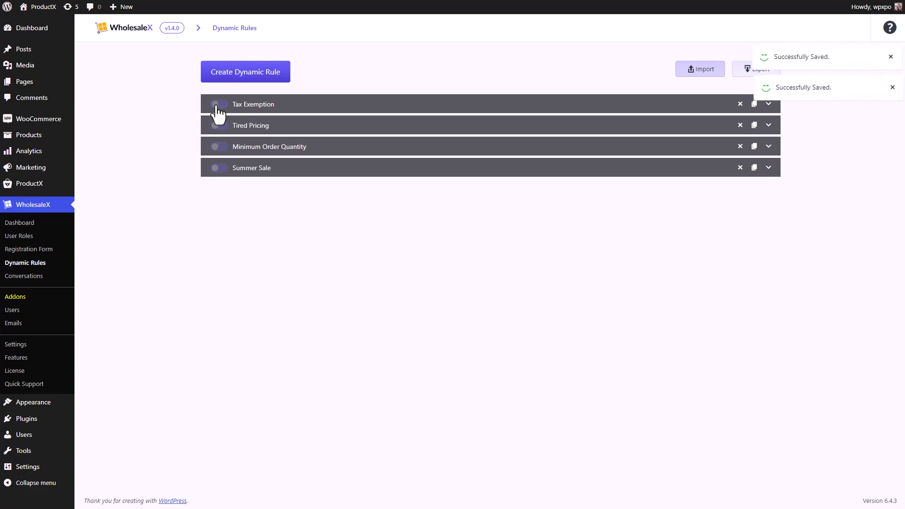
click(285, 85)
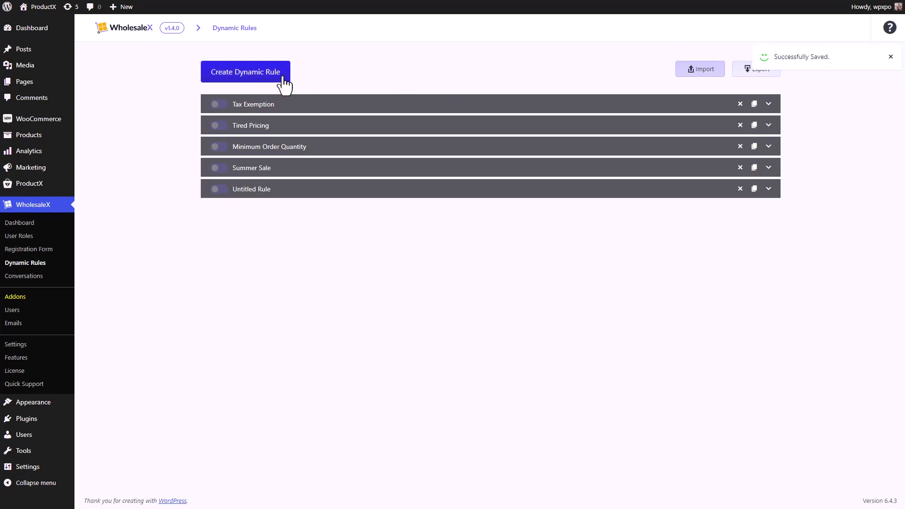
- Expand the new Untitled Rule and give it the title 'Cart Discount'
click(289, 192)
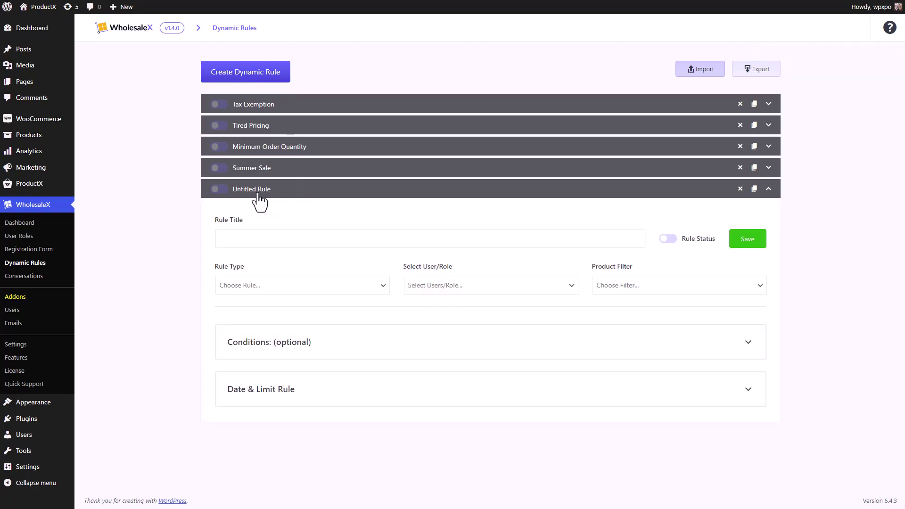
click(323, 241)
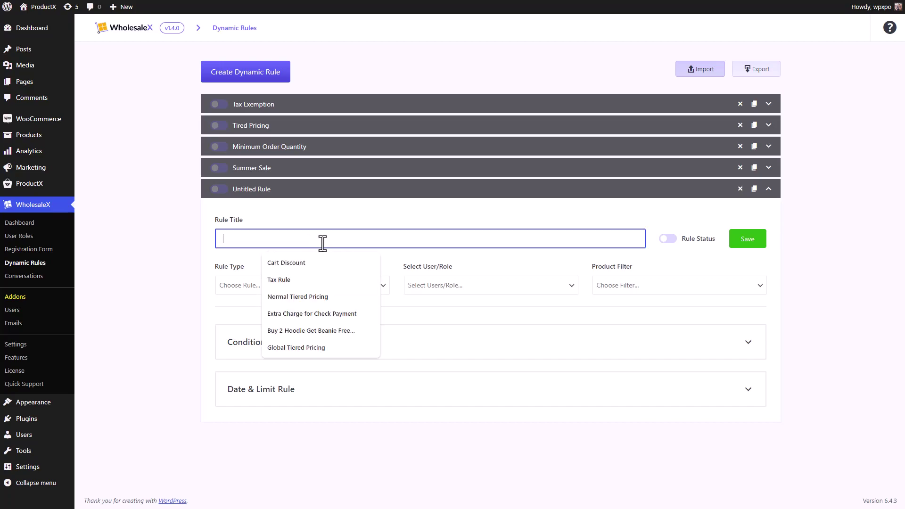
key(Down)
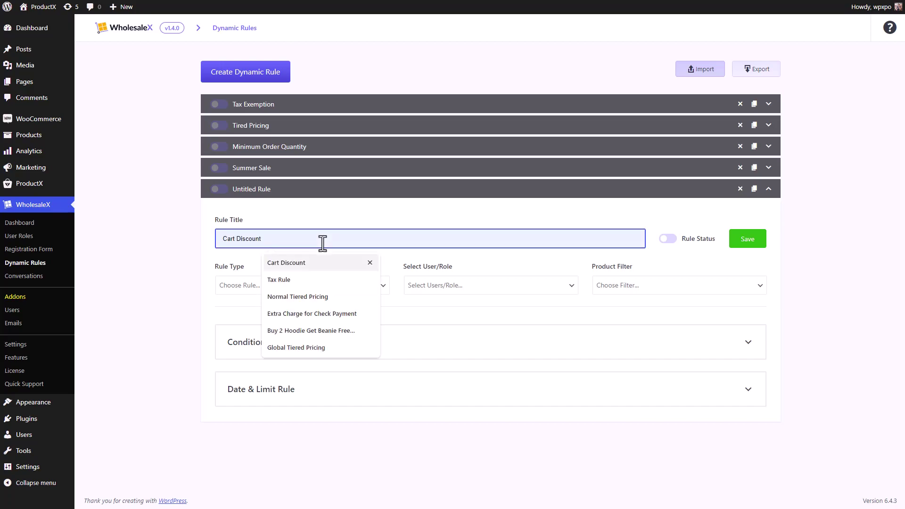
key(Return)
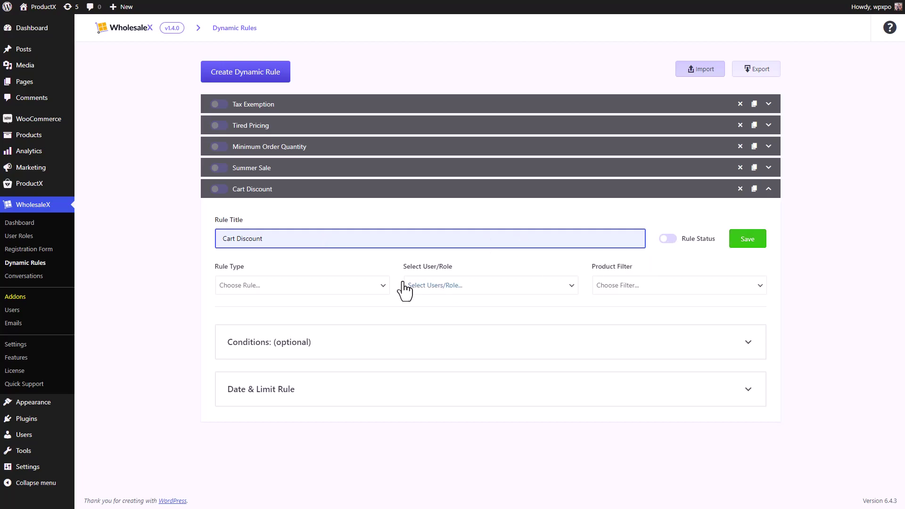
click(296, 288)
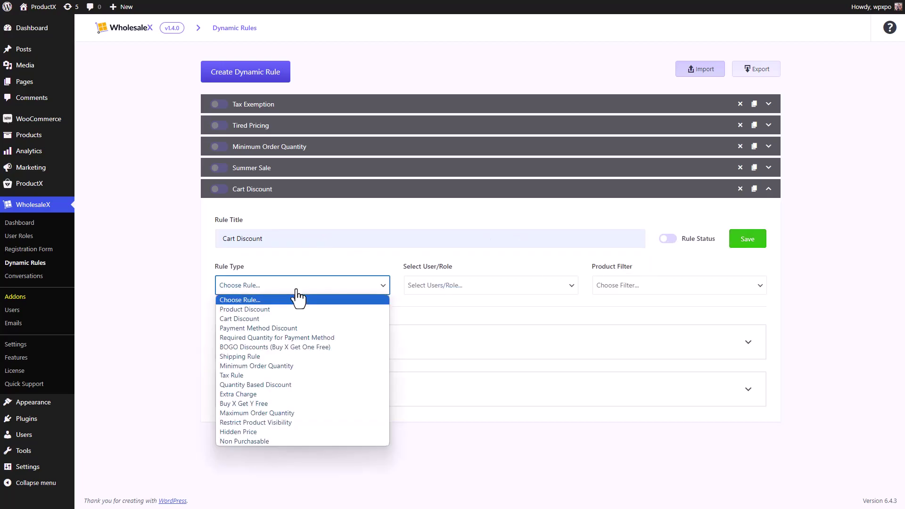
- Set the rule type to Cart Discount and list the Select User/Role options
click(263, 320)
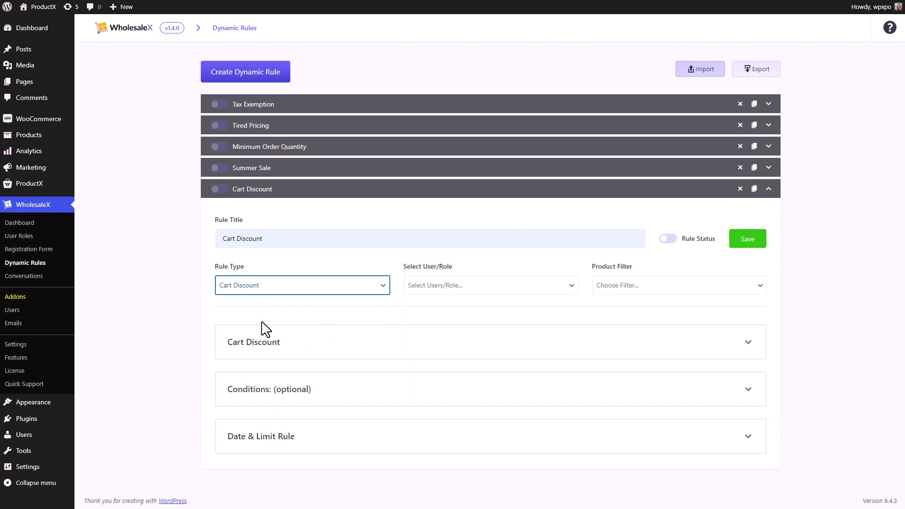
drag(400, 268, 454, 273)
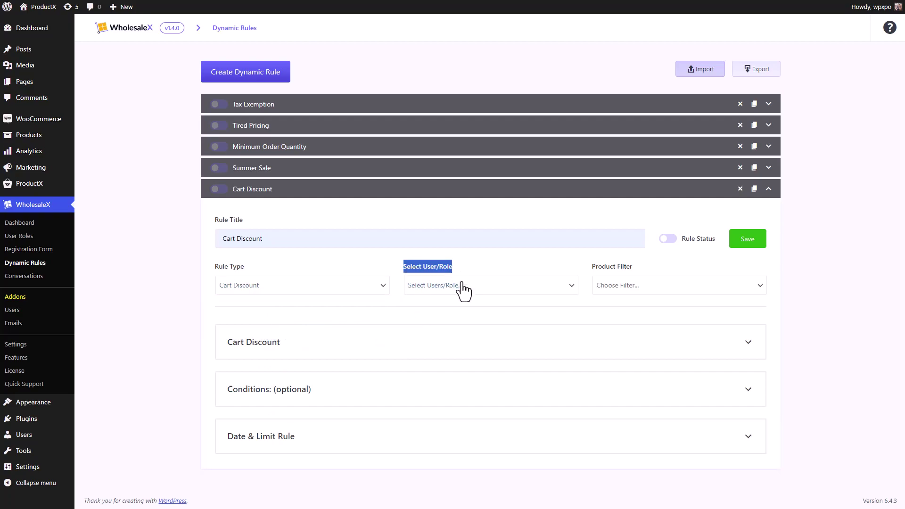
click(461, 289)
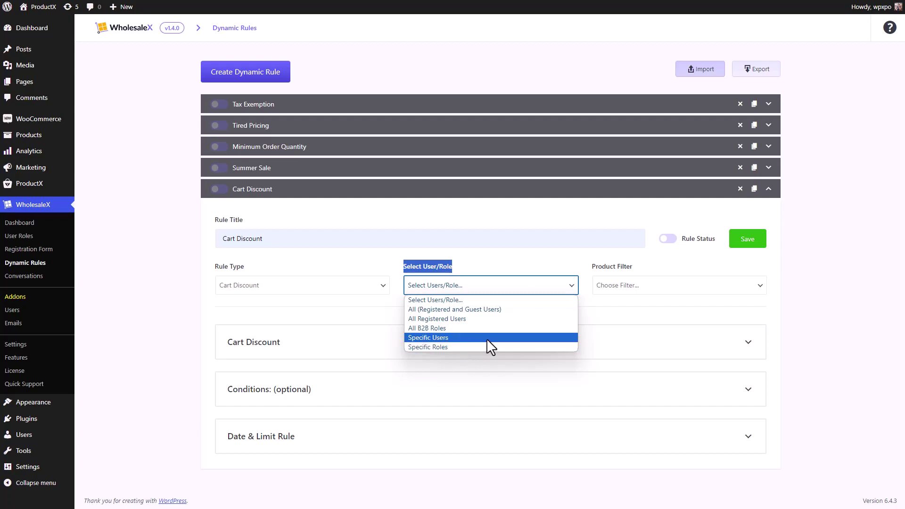
- Target All (Registered and Guest Users) and set Product Filter to Product in list
click(548, 310)
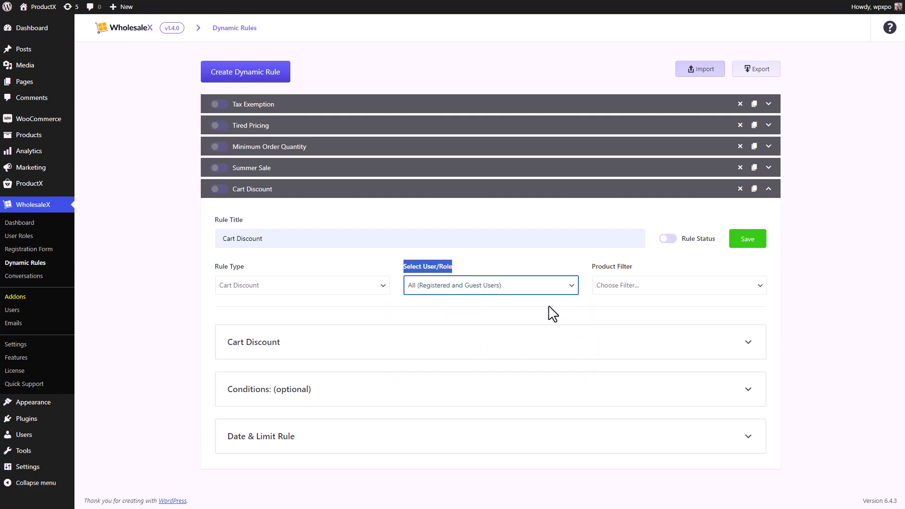
click(615, 286)
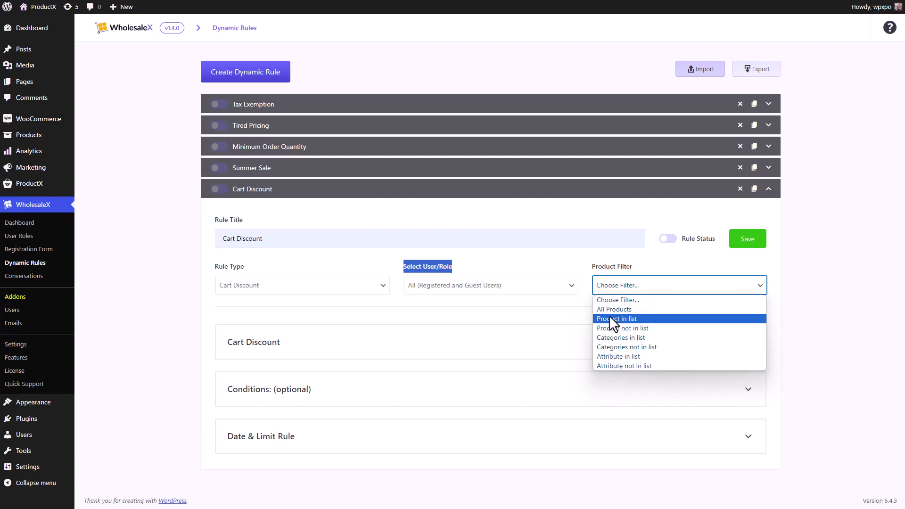
click(610, 317)
- Add the products Chair and Boys T-Shirt to the rule's product list
click(324, 348)
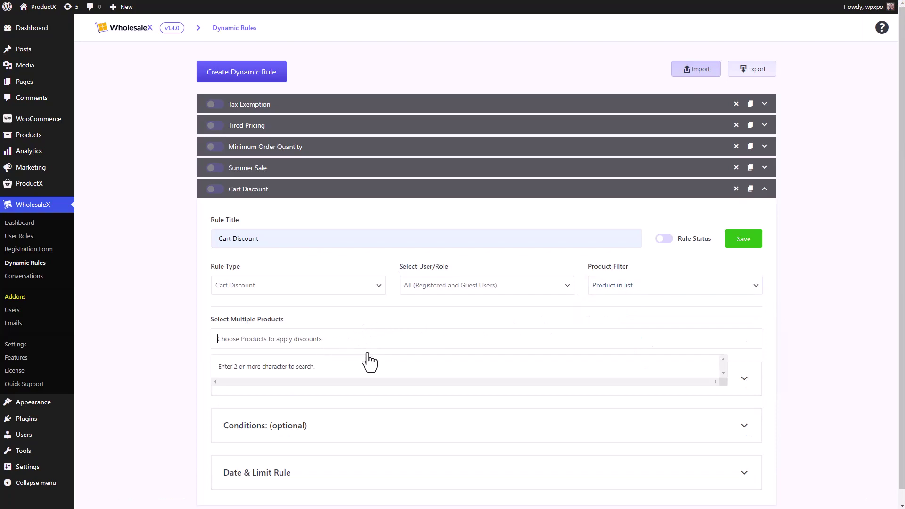
text(chair)
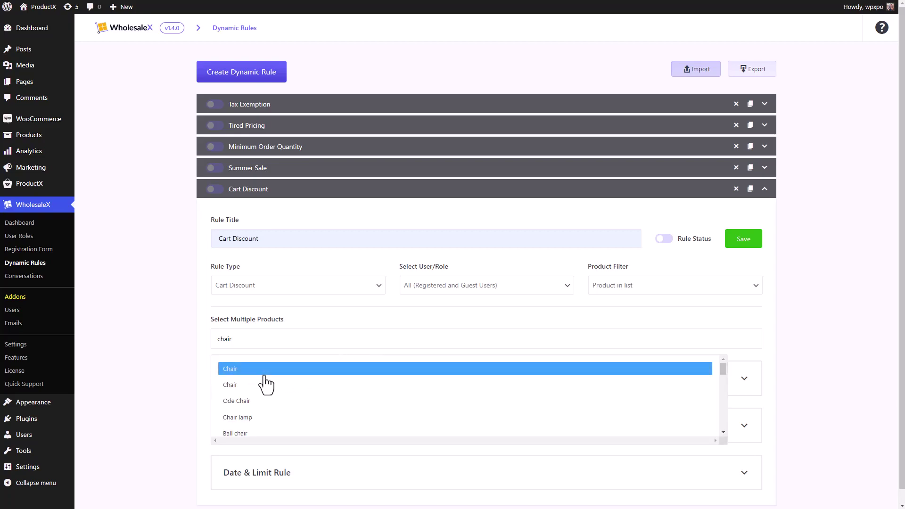
click(265, 384)
click(270, 348)
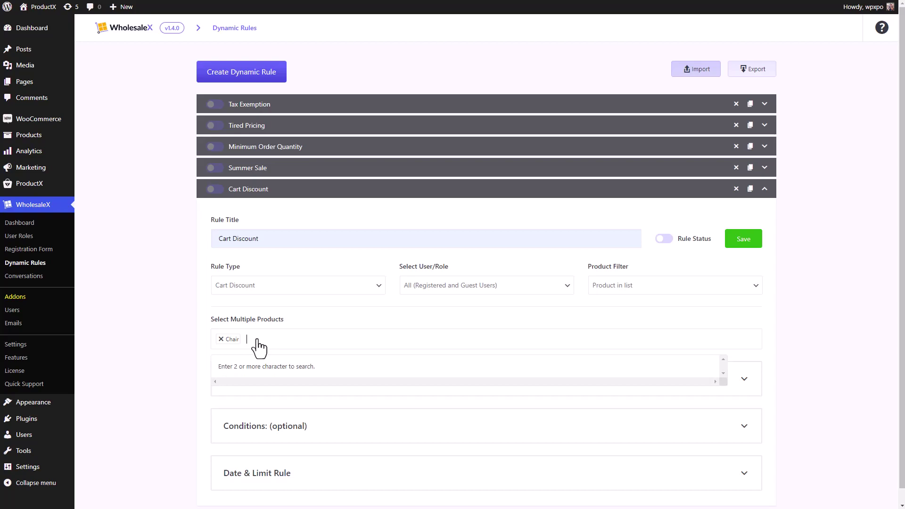
text(shirt)
click(277, 368)
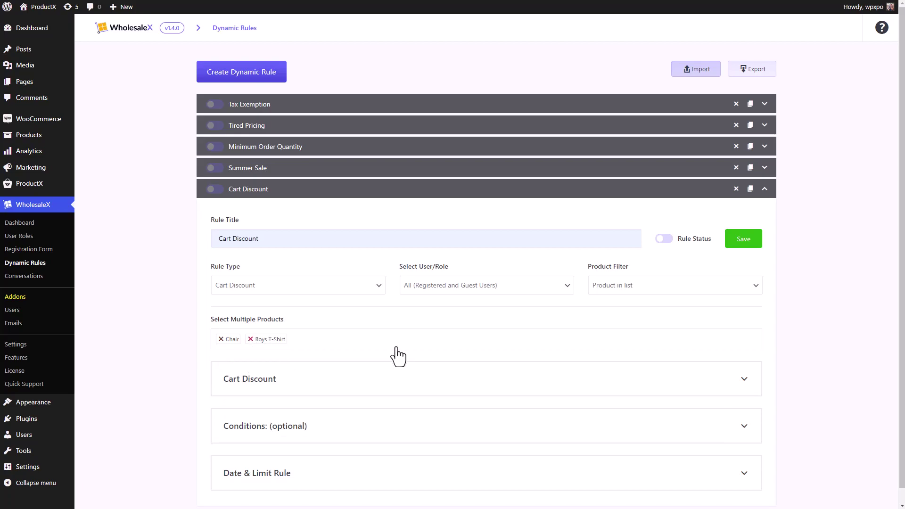
- Switch the product filter to excluding listed products, with Chair and Boys T-Shirt excluded
click(672, 292)
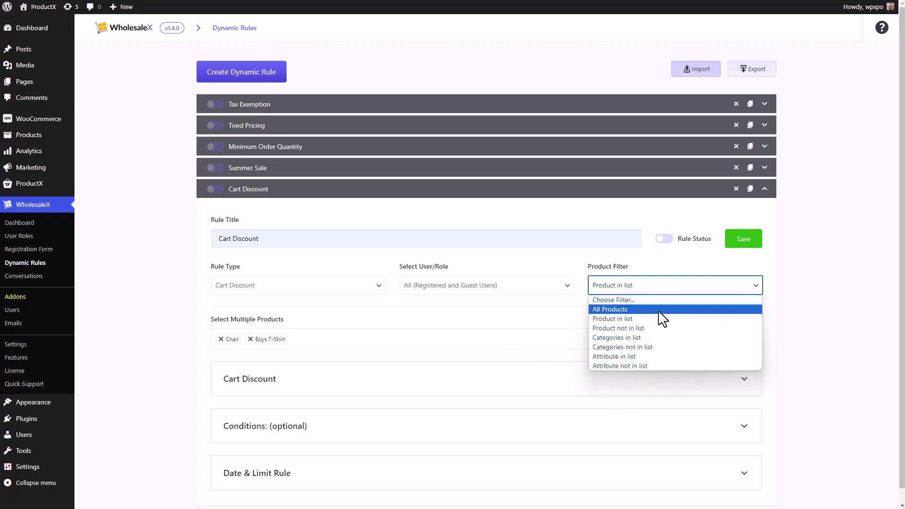
click(644, 329)
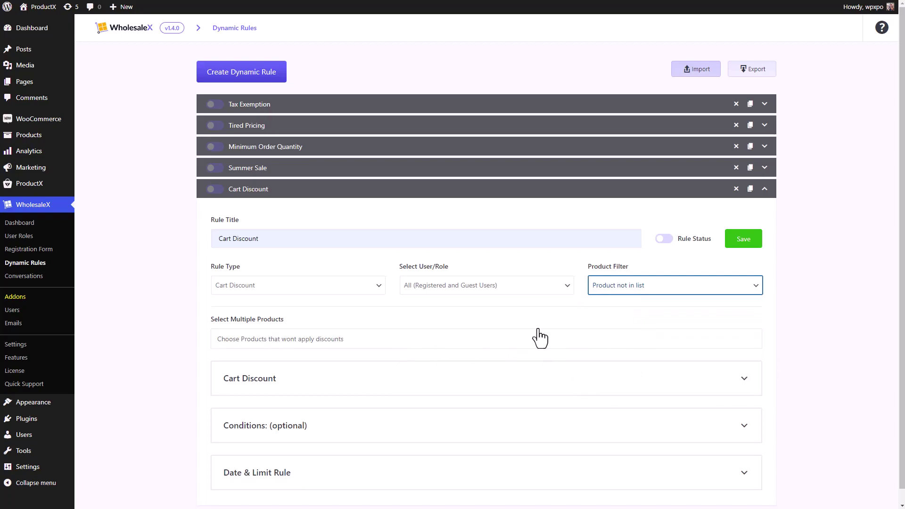
click(465, 340)
text(chair)
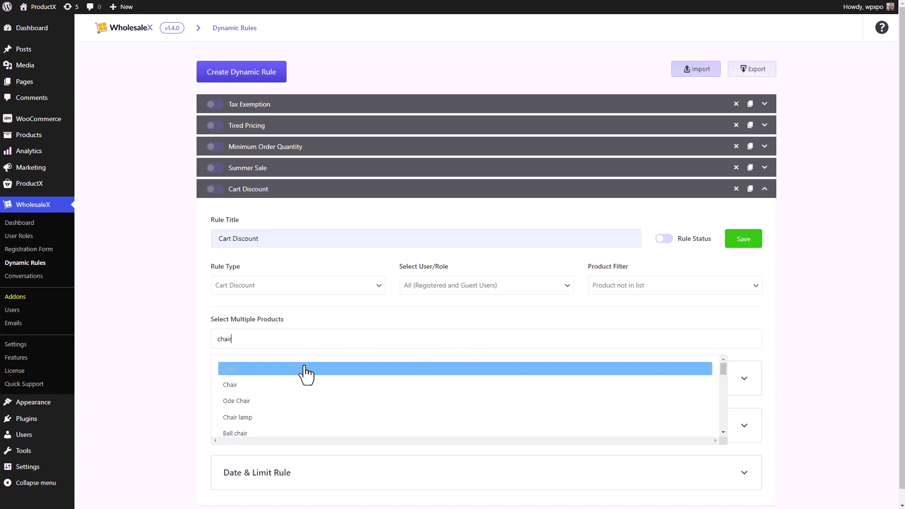
click(281, 378)
click(275, 348)
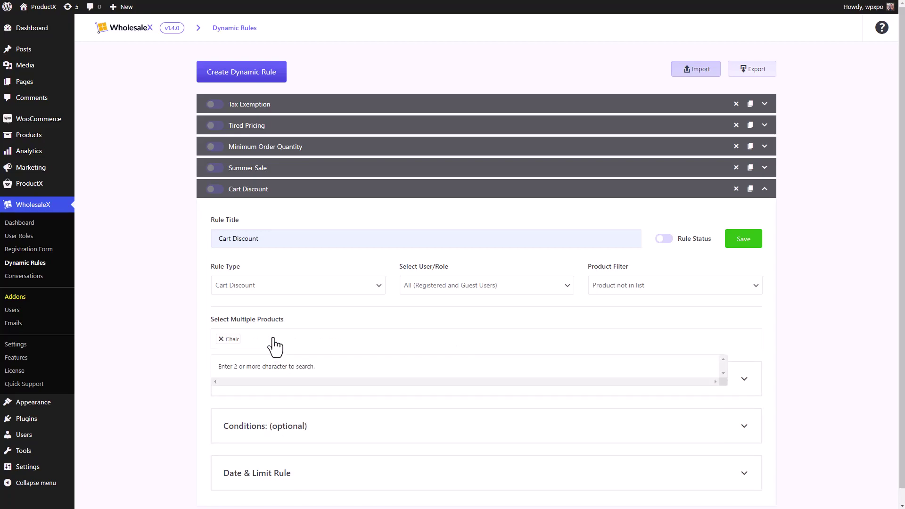
text(shirt)
click(254, 370)
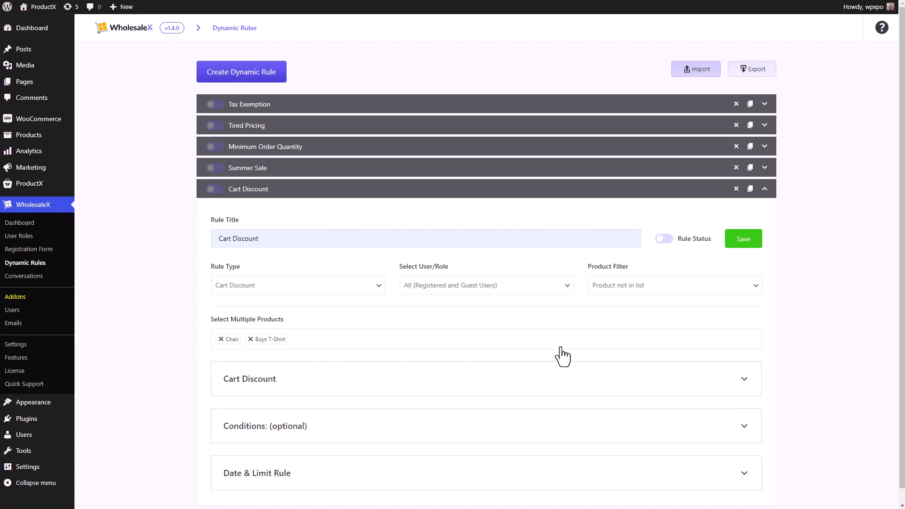
- Try the category filter options, then set Product Filter to All Products
click(650, 290)
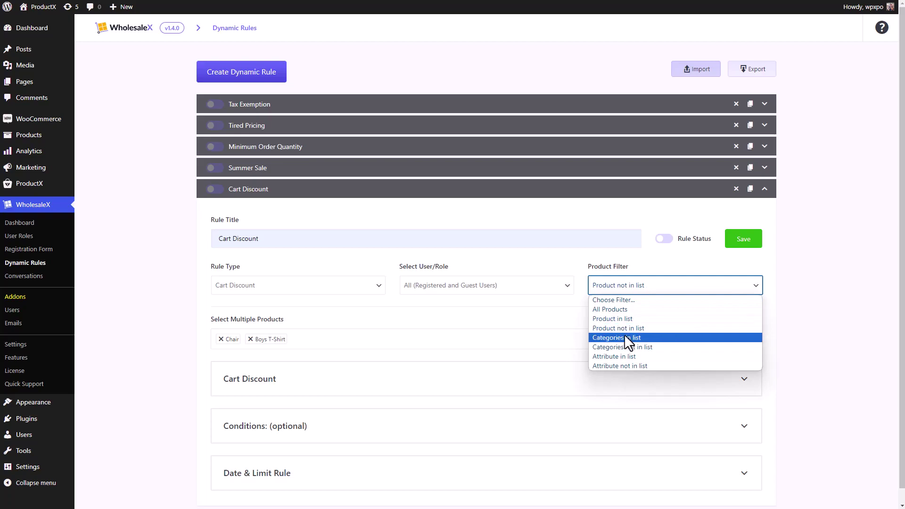
click(638, 337)
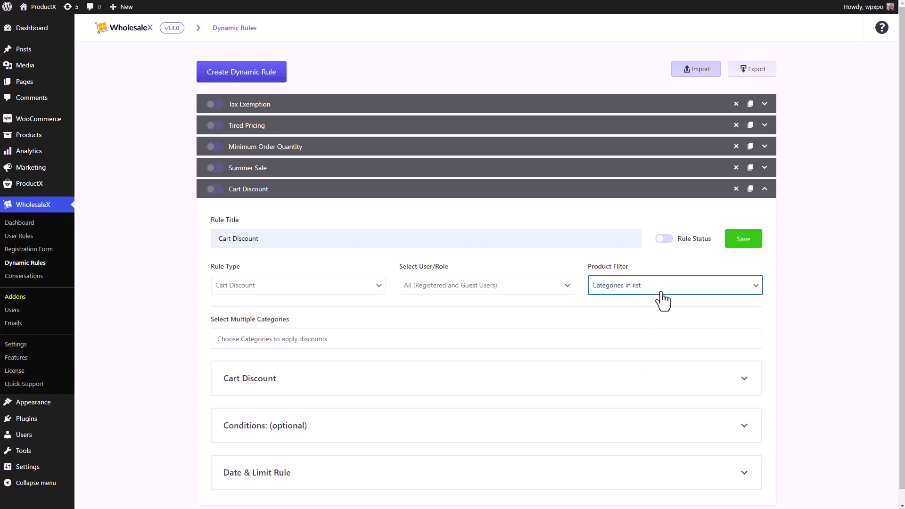
click(636, 290)
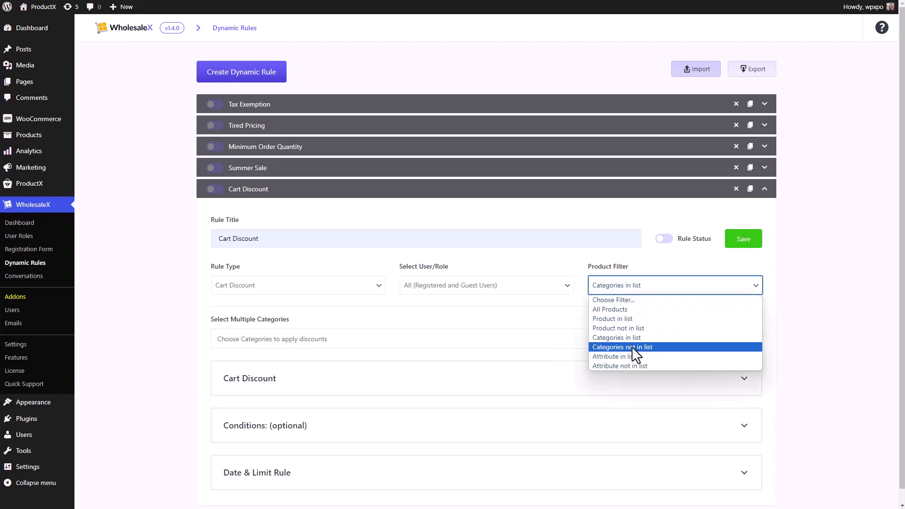
click(632, 346)
click(642, 290)
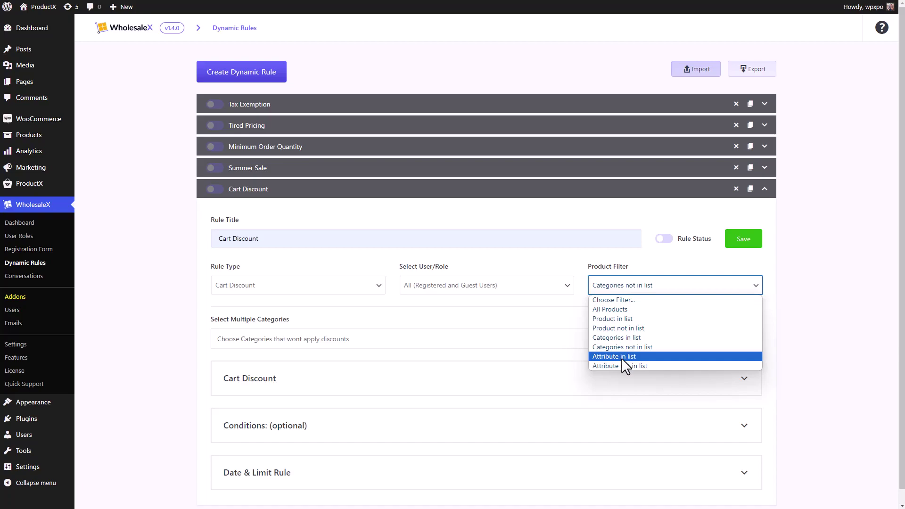
click(622, 309)
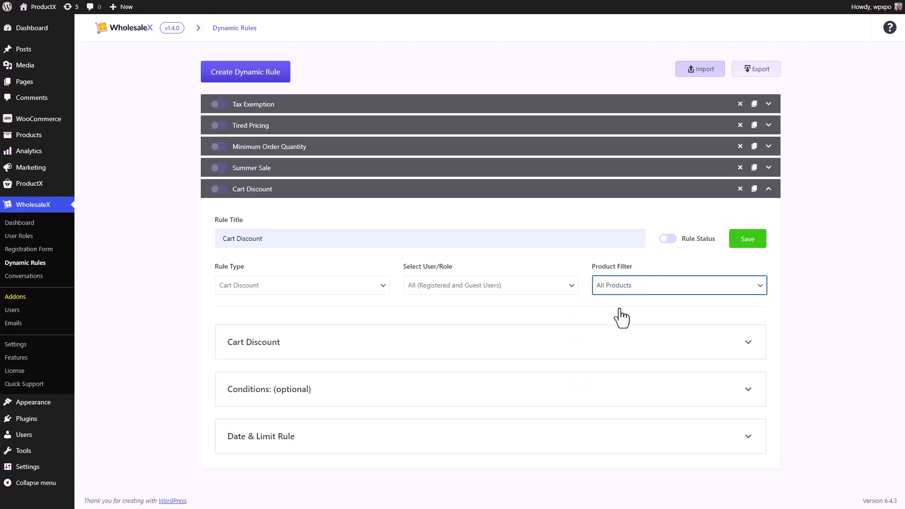
- Expand the Cart Discount settings and review the discount type choices, leaving Percentage
click(606, 347)
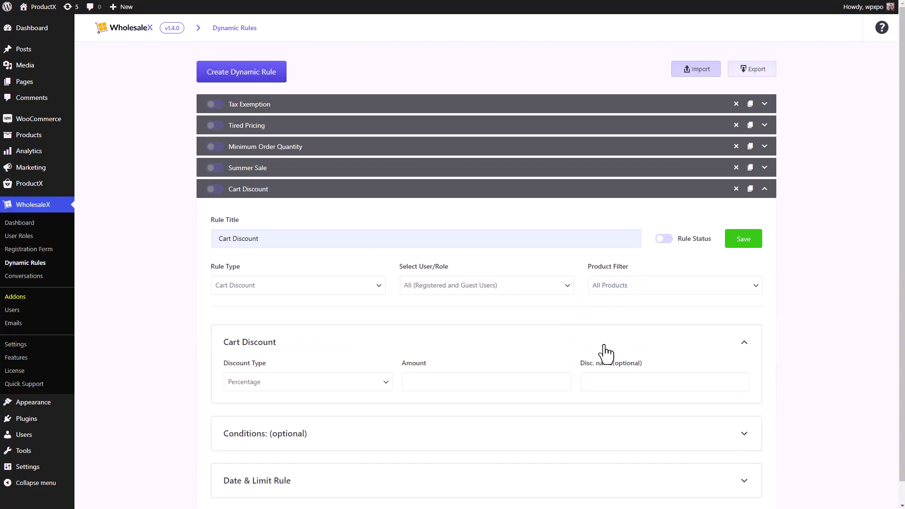
click(606, 353)
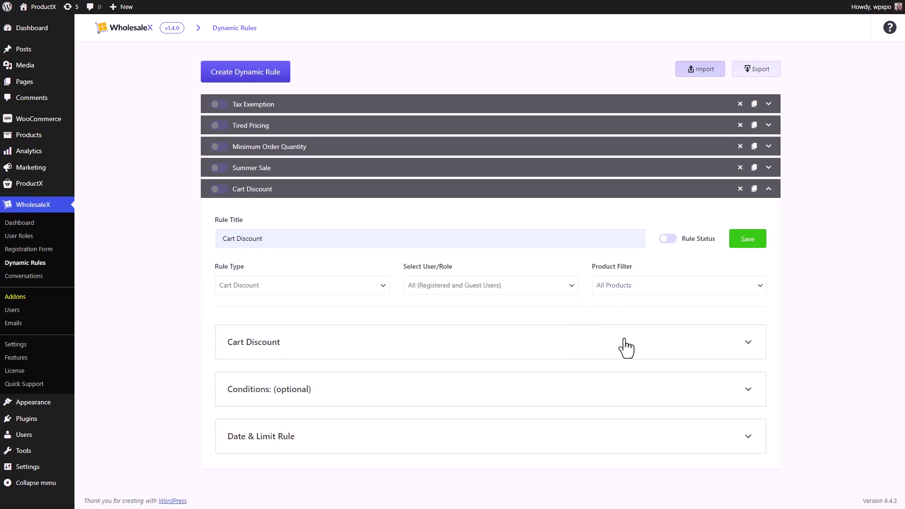
click(626, 348)
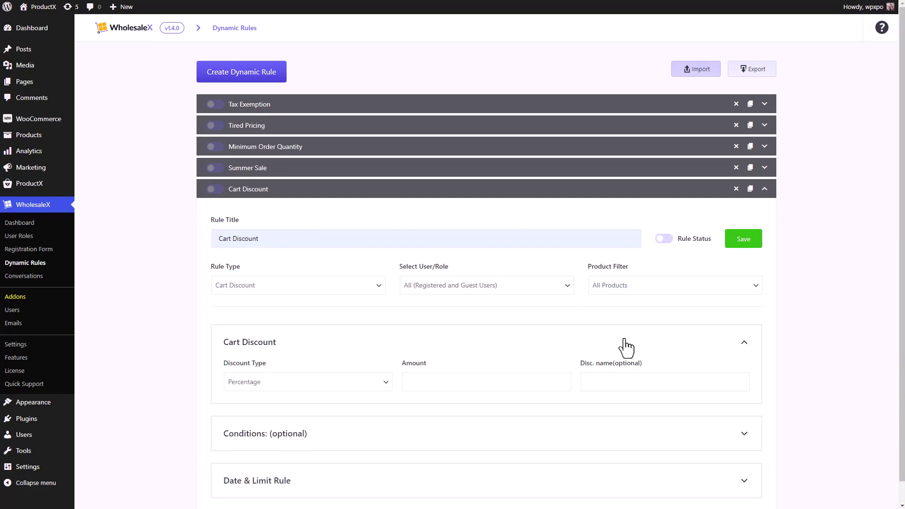
click(356, 384)
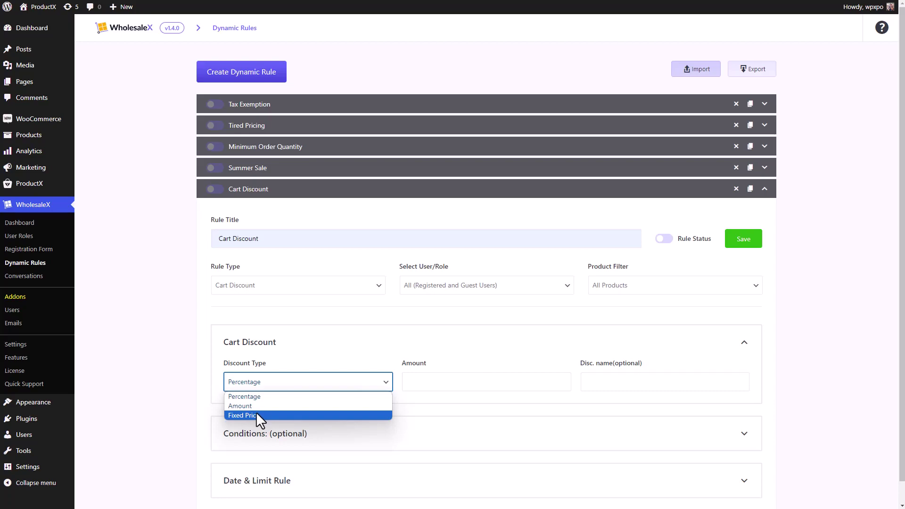
click(259, 398)
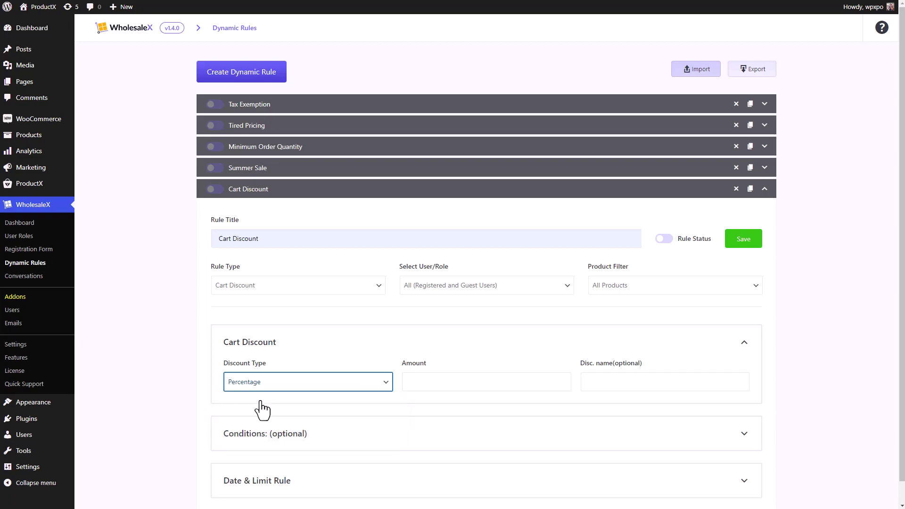
- Enter a discount amount of 5 and the discount name 'Cart Discount'
click(428, 378)
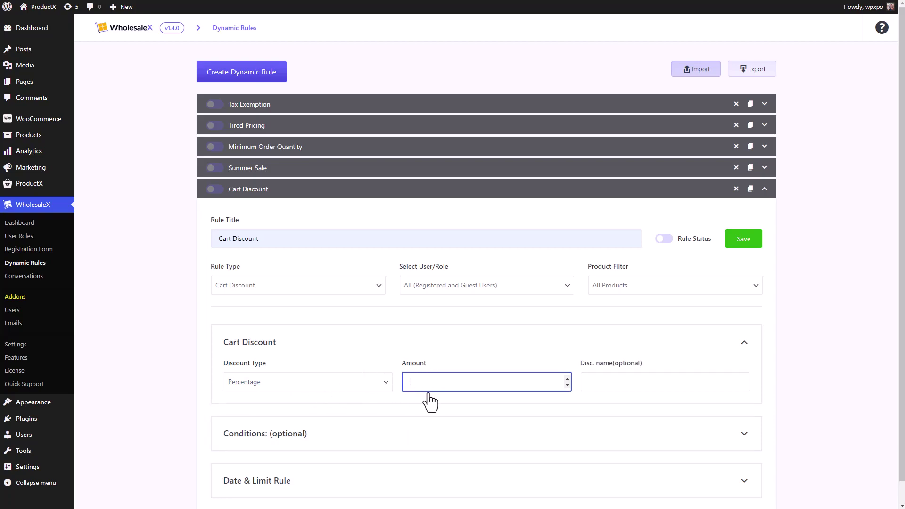
text(5)
click(628, 384)
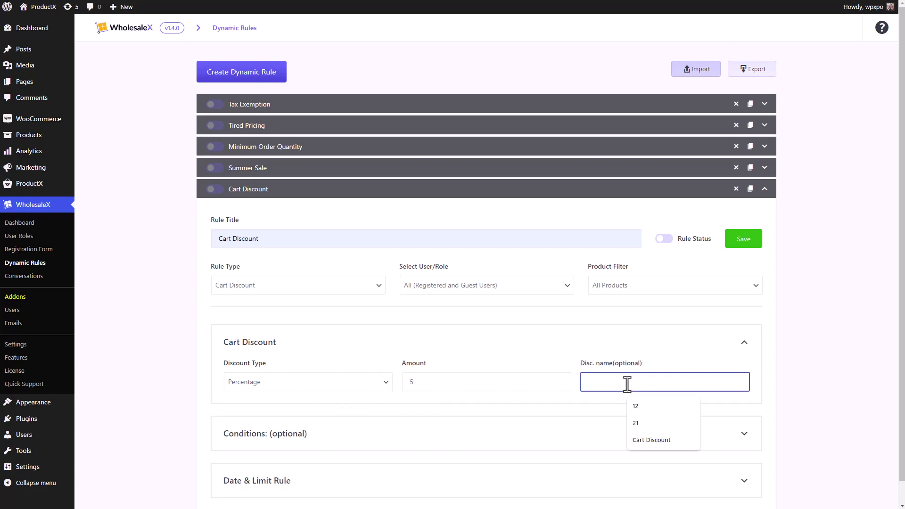
text(Cart Dis)
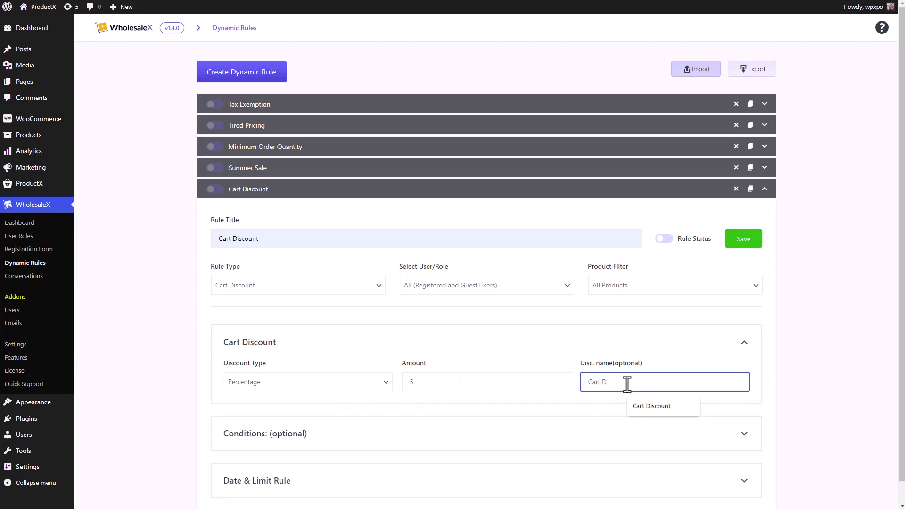
text(count)
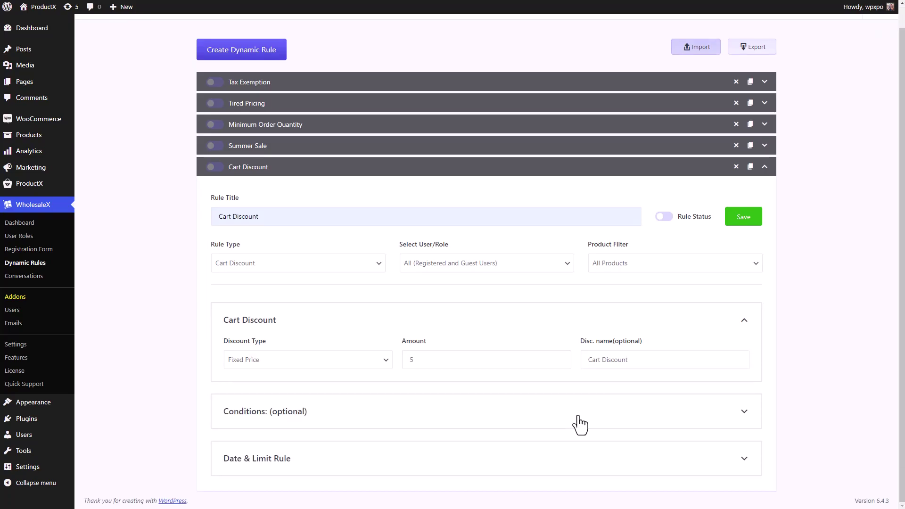
- Expand Conditions and set the first cart condition to greater than or equal (>=) 5
click(580, 424)
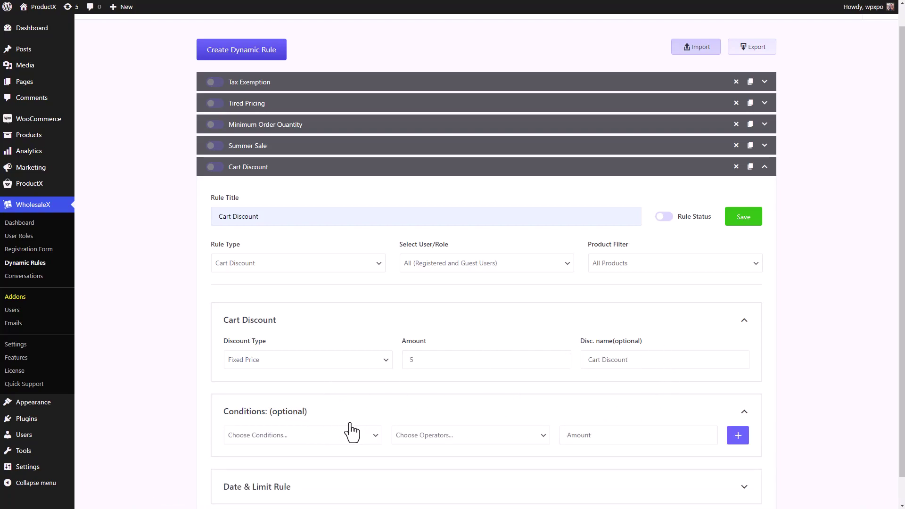
click(347, 444)
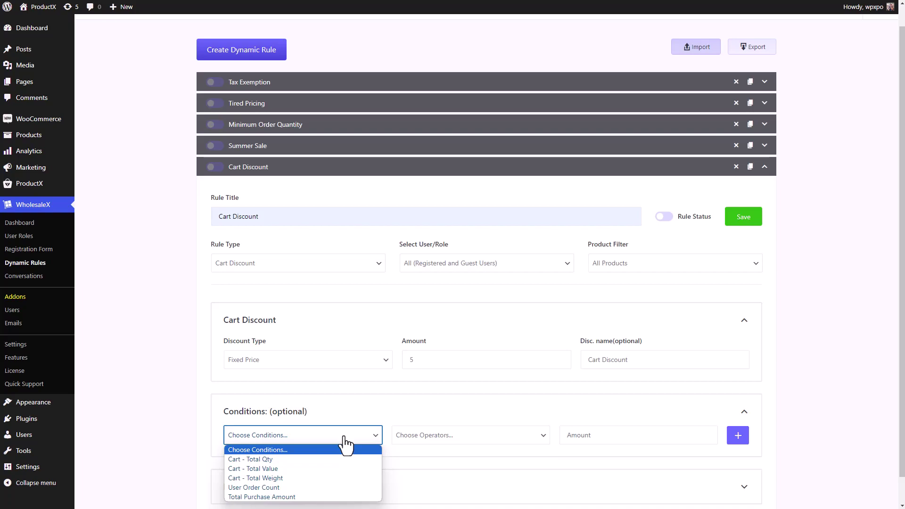
key(Escape)
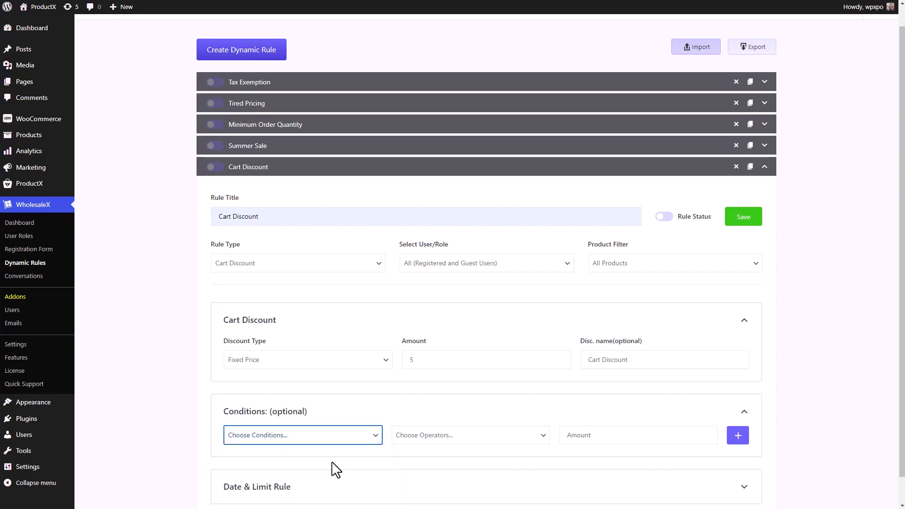
click(416, 441)
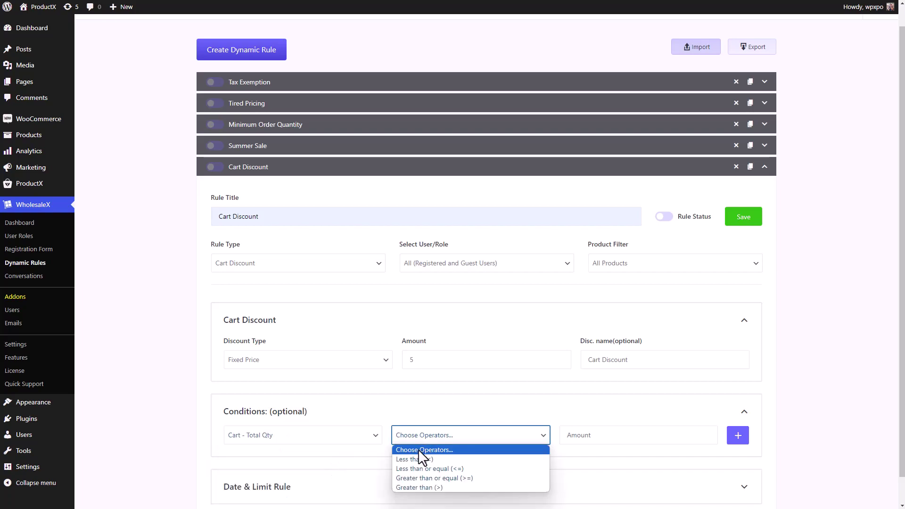
click(415, 481)
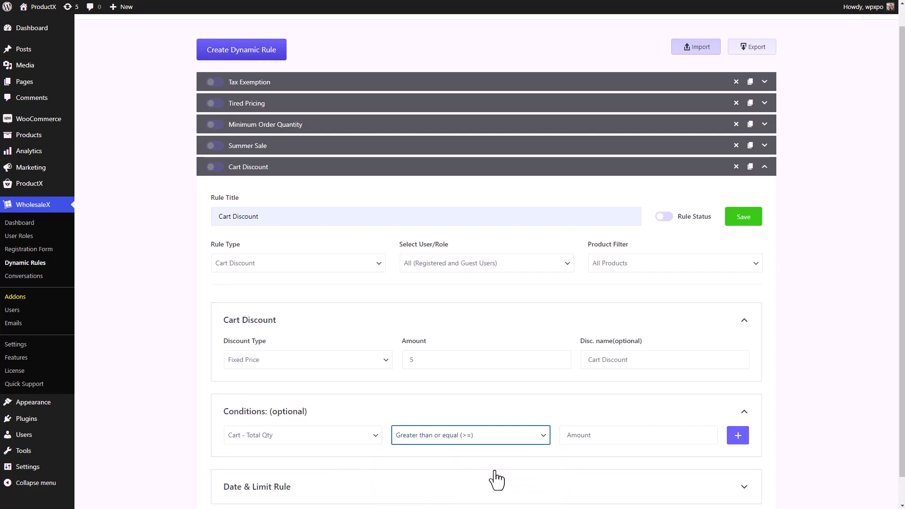
click(581, 436)
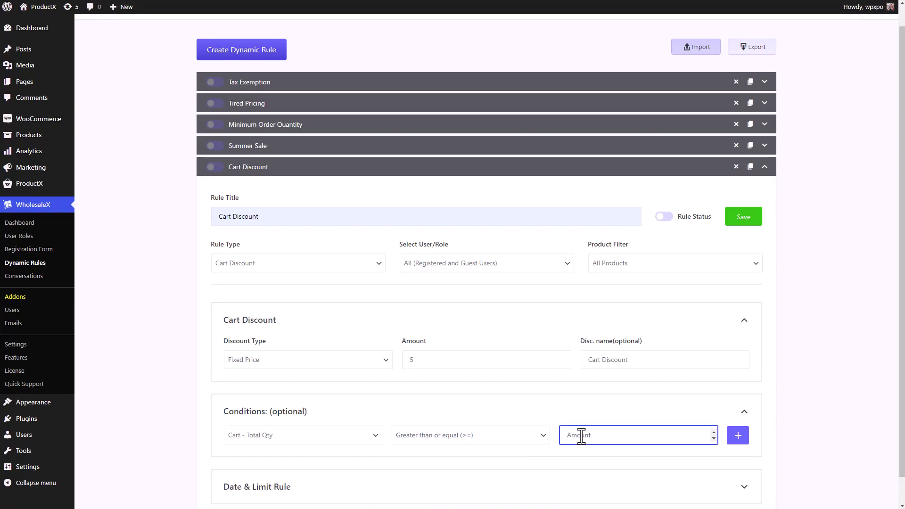
text(5)
click(361, 439)
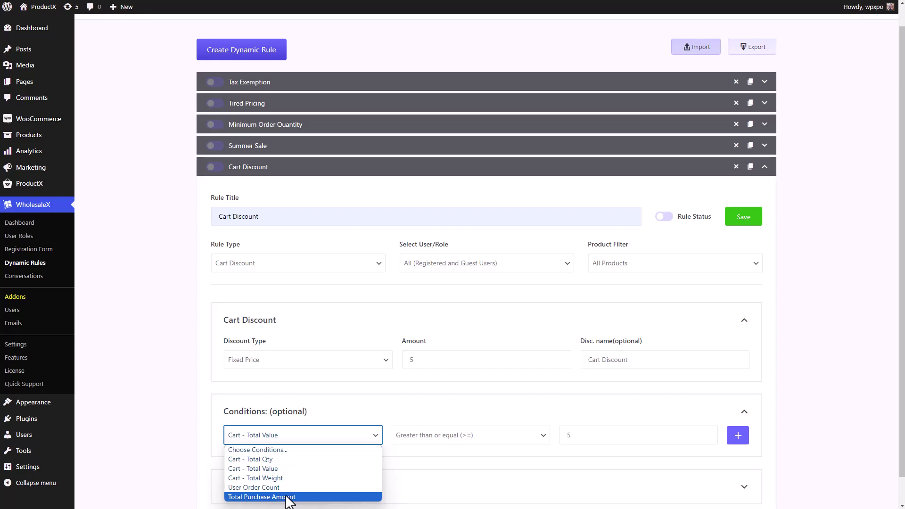
click(288, 497)
scroll(519, 425, down, 1)
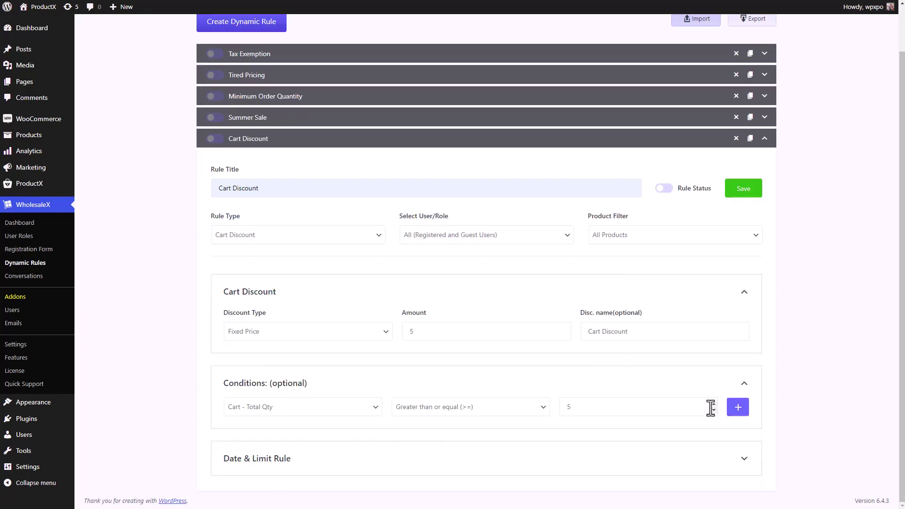
- Add two condition rows and set the second to Cart - Total Value >= 20
click(738, 409)
click(738, 409)
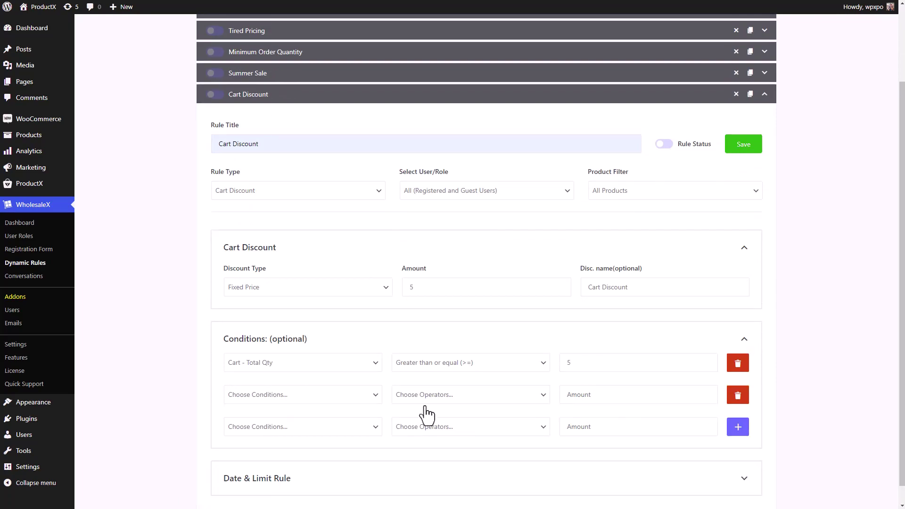
click(340, 395)
click(303, 429)
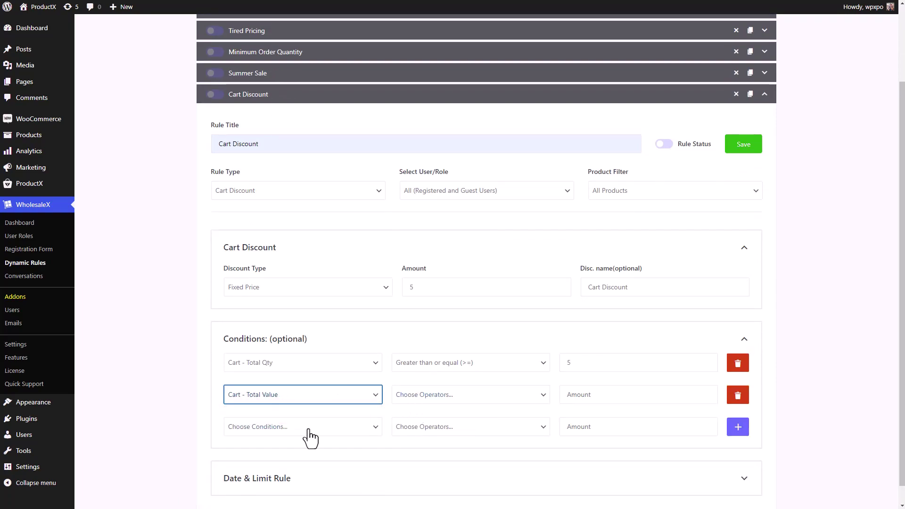
click(495, 400)
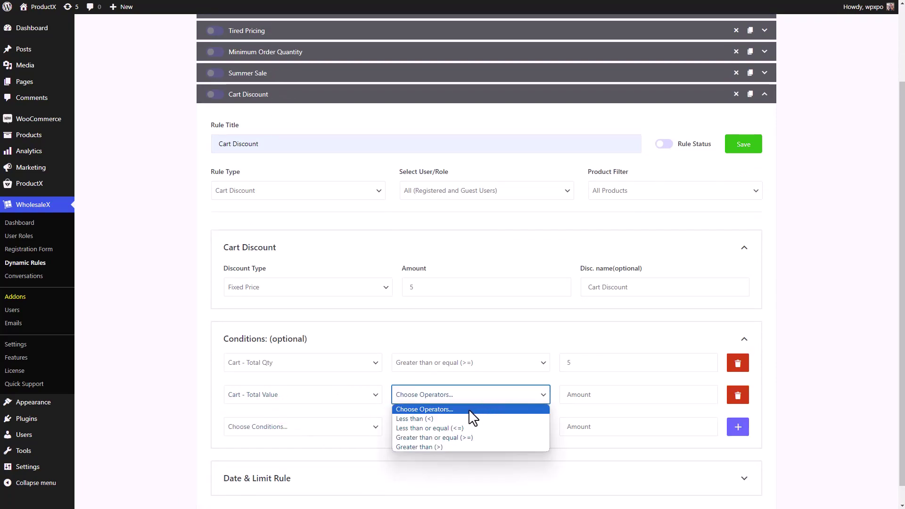
click(450, 437)
click(575, 402)
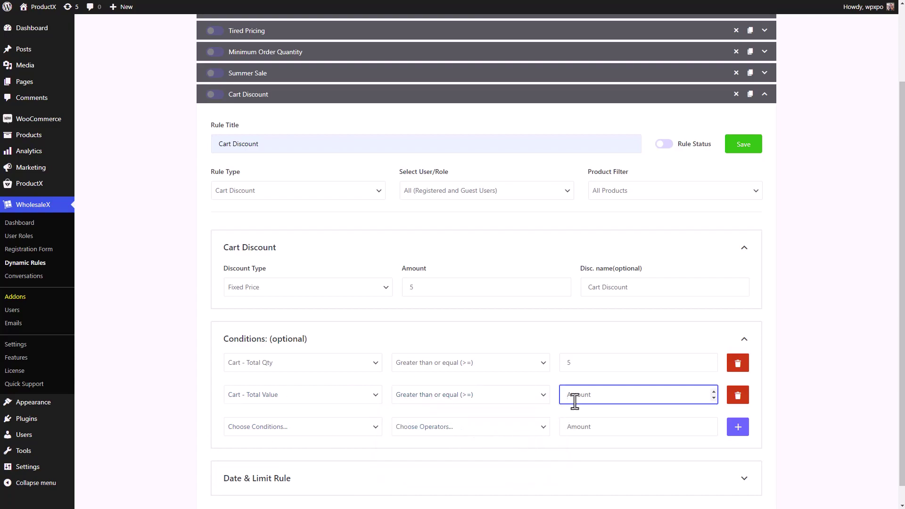
text(20)
- Set the third condition to User Order Count >= 2
click(338, 429)
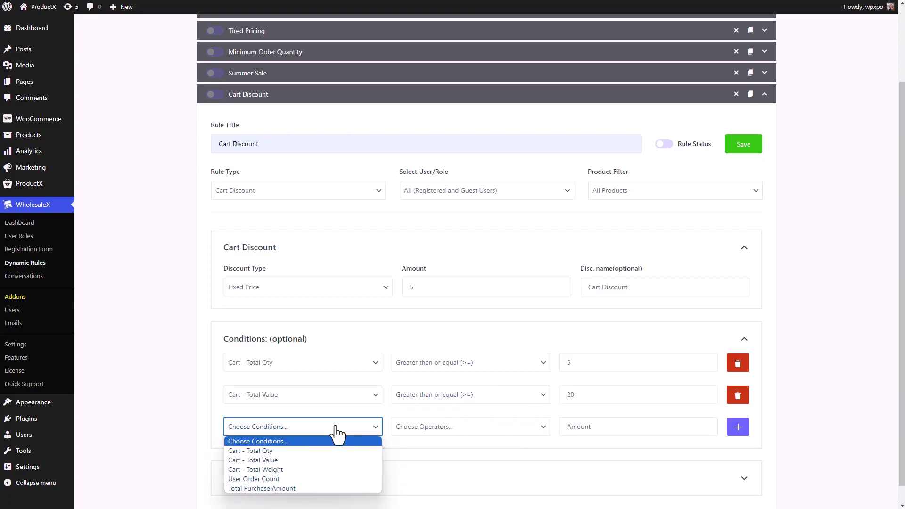
click(288, 480)
click(467, 429)
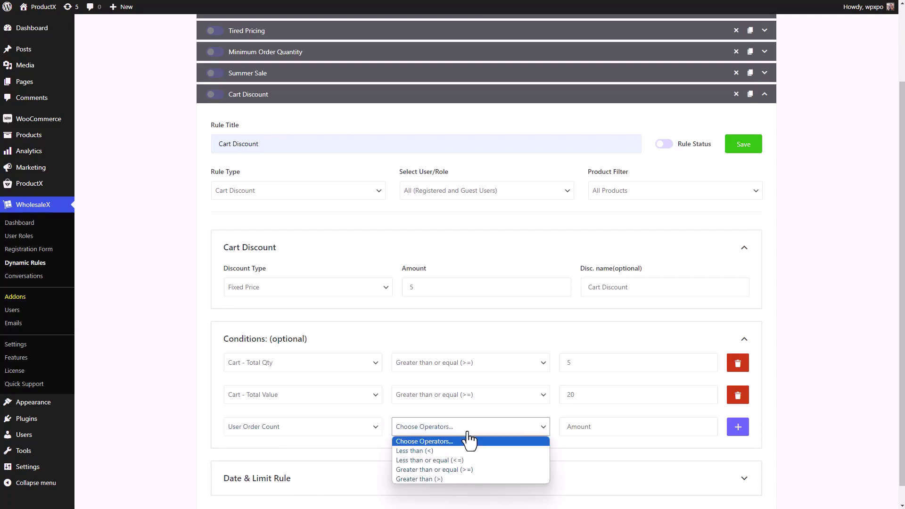
click(432, 469)
click(594, 428)
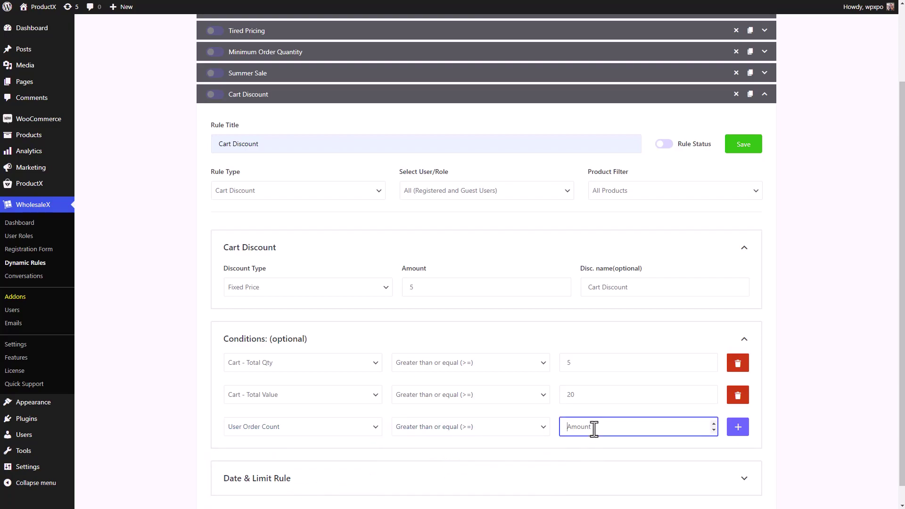
text(2)
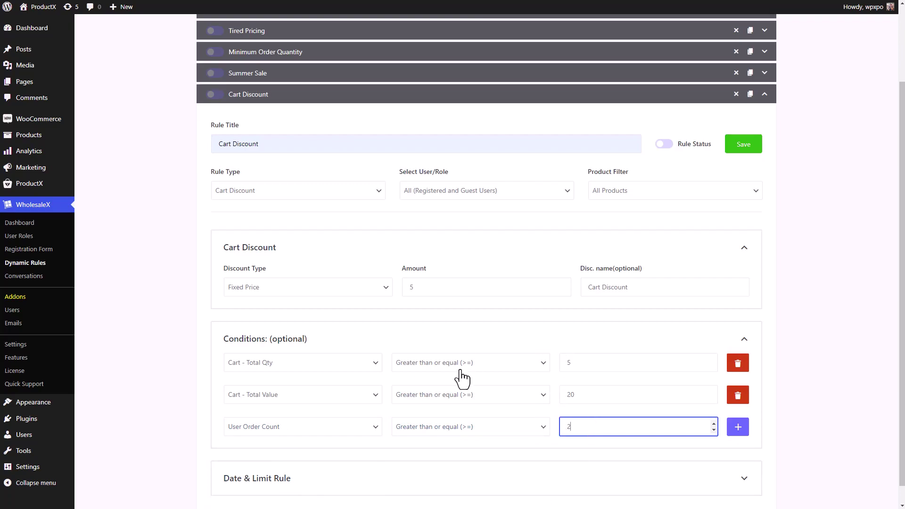
scroll(570, 387, down, 1)
- In Date & Limit Rule, set the date range from April 2 to April 10
click(703, 434)
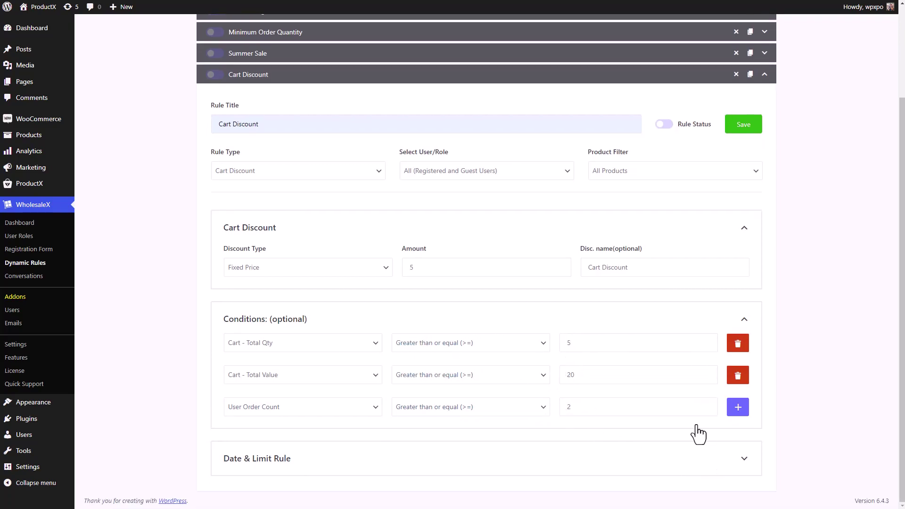
click(746, 459)
scroll(722, 464, down, 1)
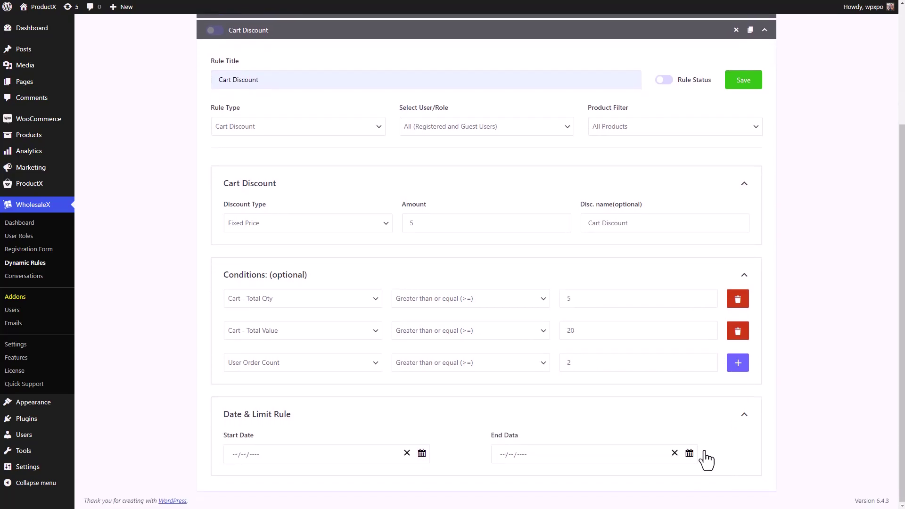
click(336, 460)
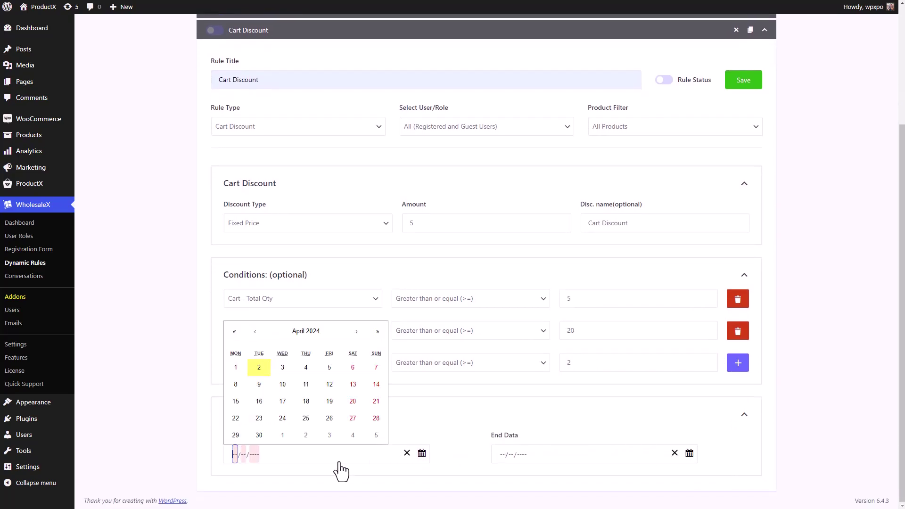
click(259, 370)
click(596, 454)
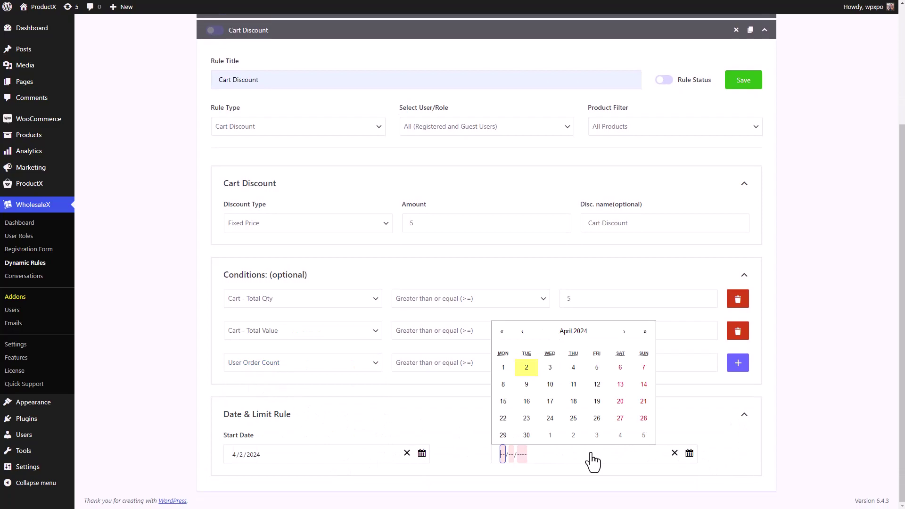
click(549, 386)
- Switch the Cart Discount rule's status on and save the rule
scroll(734, 448, up, 3)
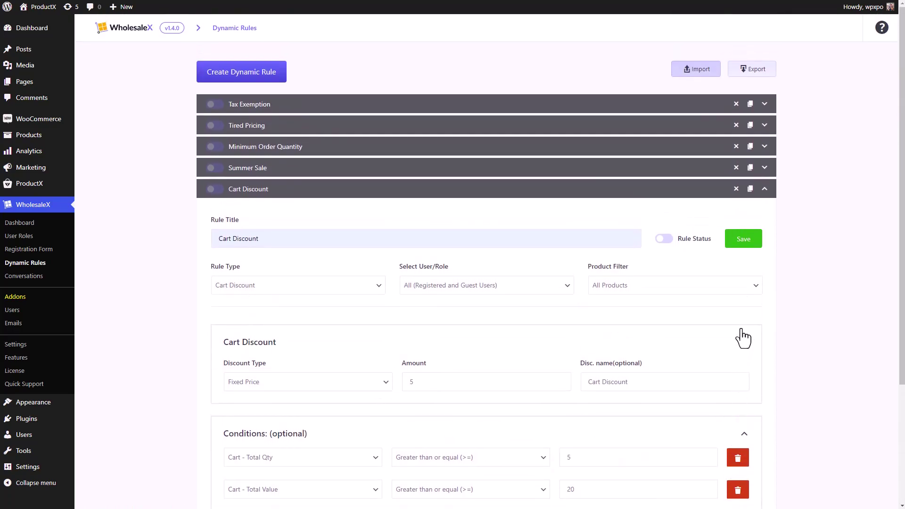
scroll(731, 210, down, 1)
scroll(722, 208, down, 1)
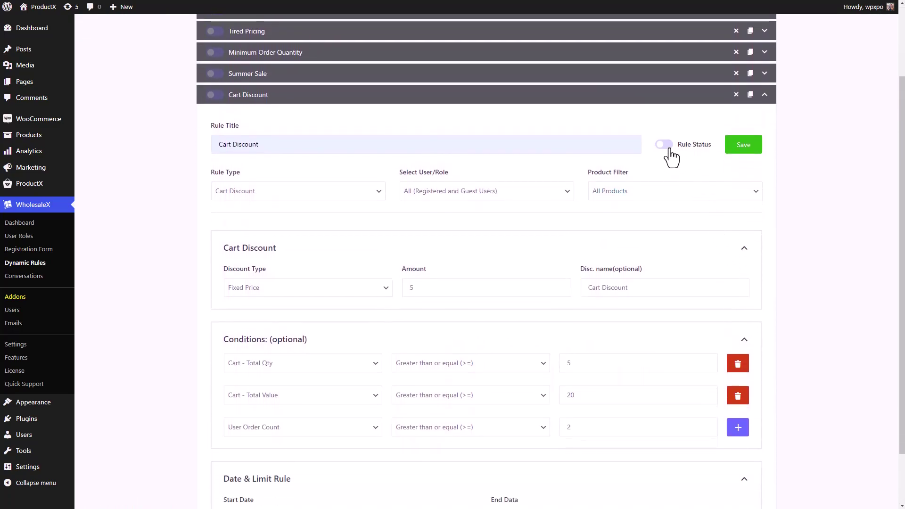
click(662, 146)
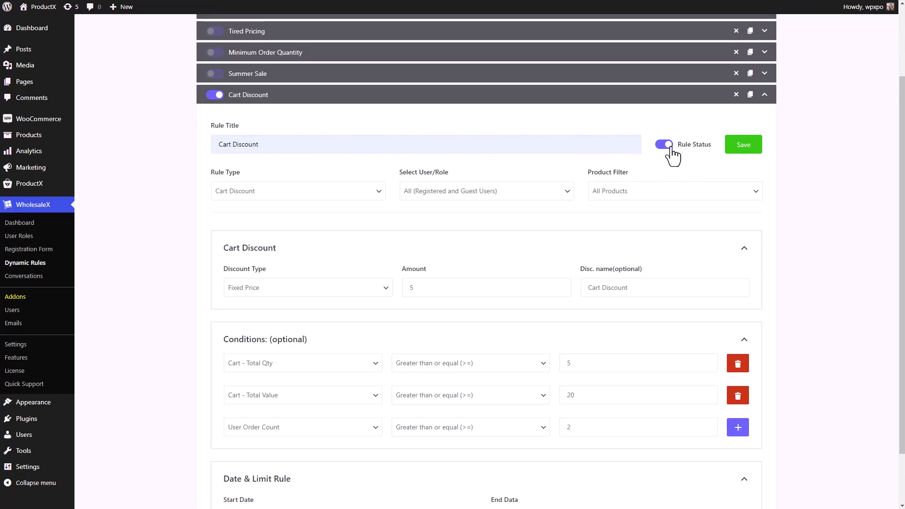
click(743, 147)
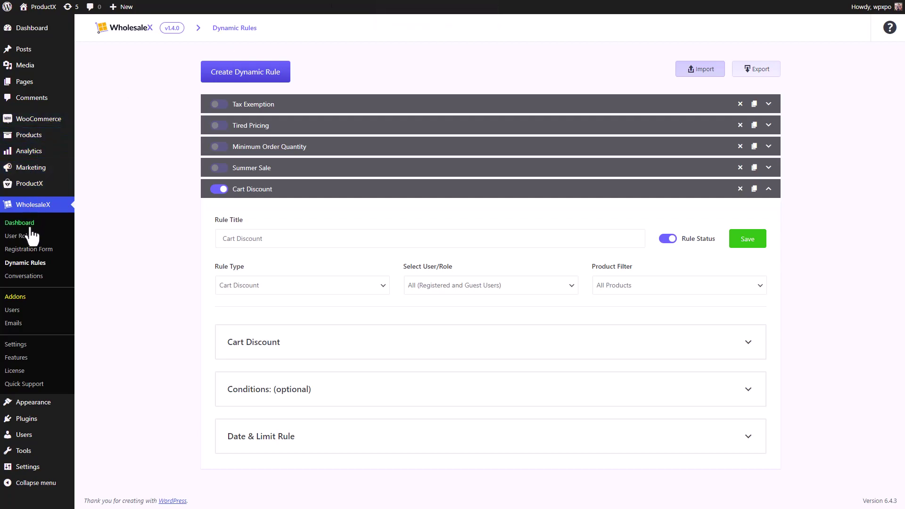
- In the Dynamic Rules settings, turn on Show Promotions on single product pages
click(17, 349)
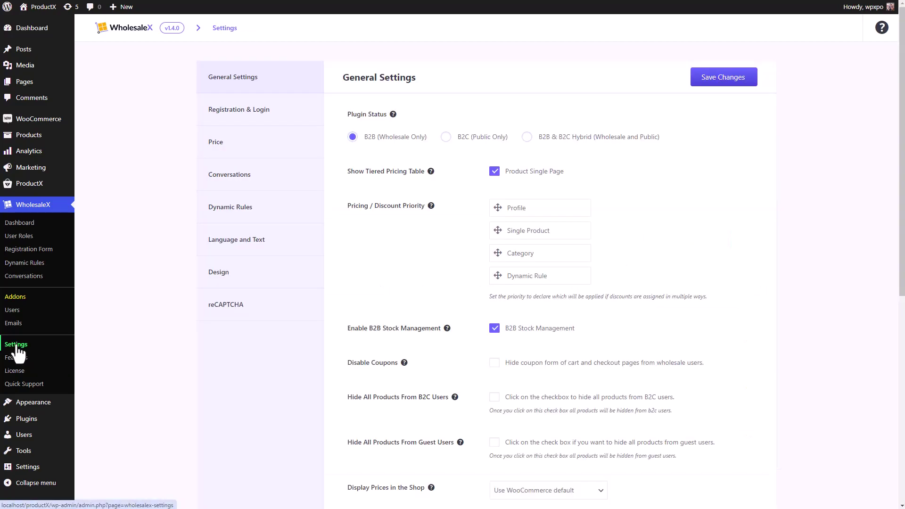
click(223, 209)
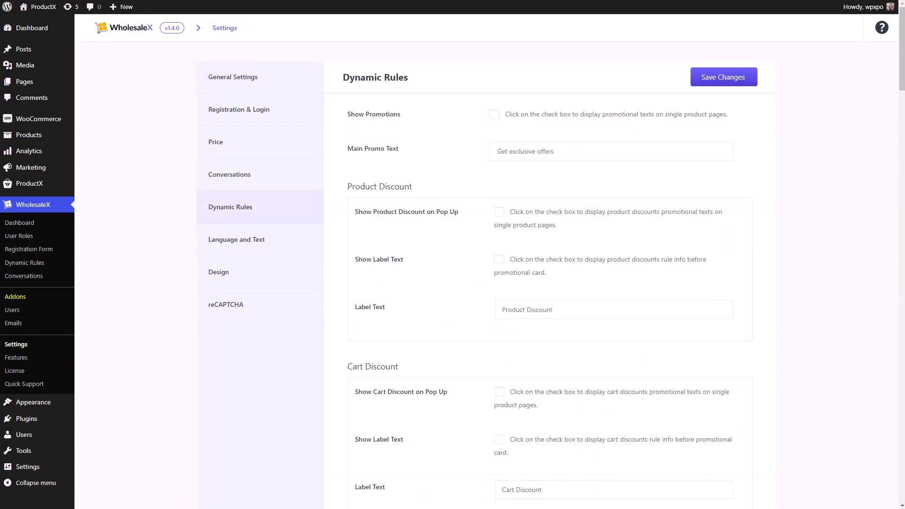
drag(504, 114, 728, 124)
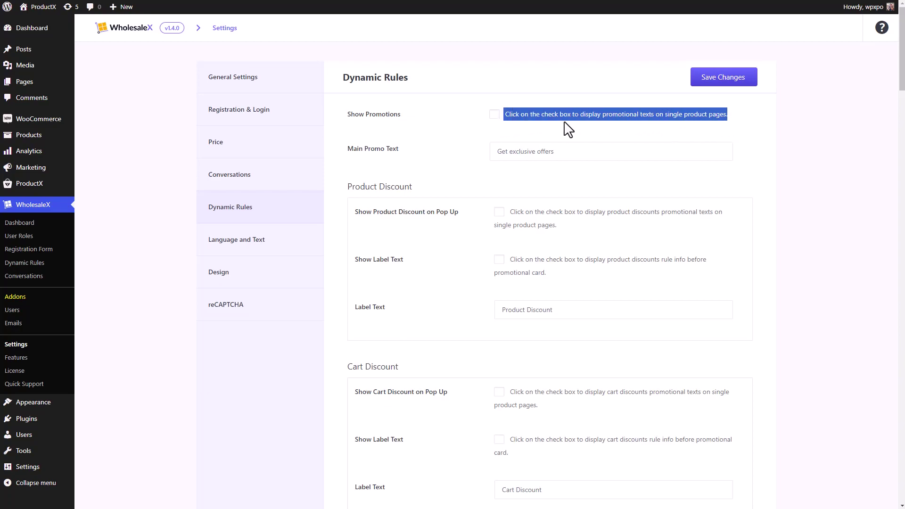
click(504, 117)
click(495, 115)
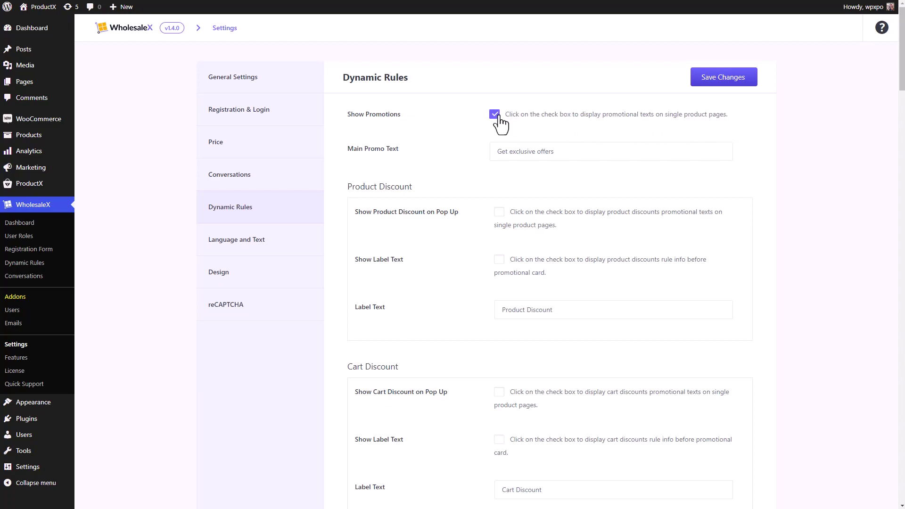
- Keep 'Get exclusive offers' as the promo text and enable the cart discount label text
click(511, 150)
drag(554, 151, 497, 153)
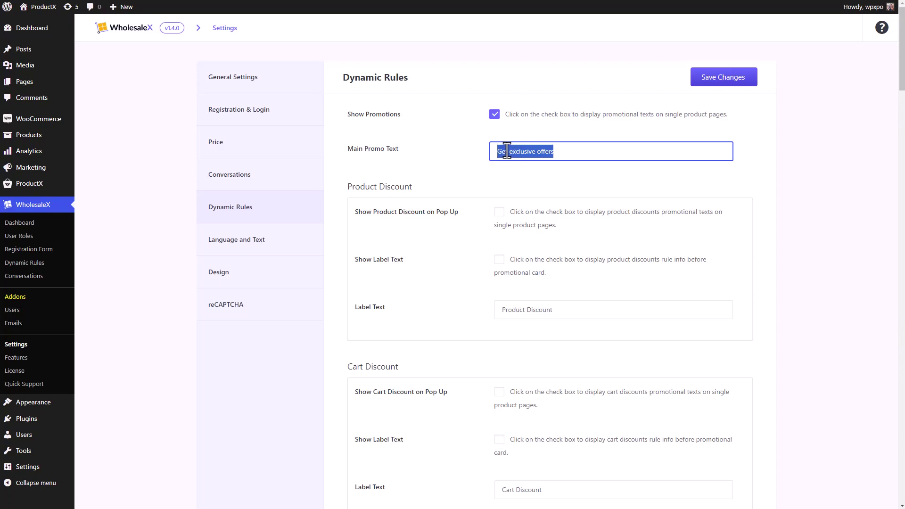
click(479, 179)
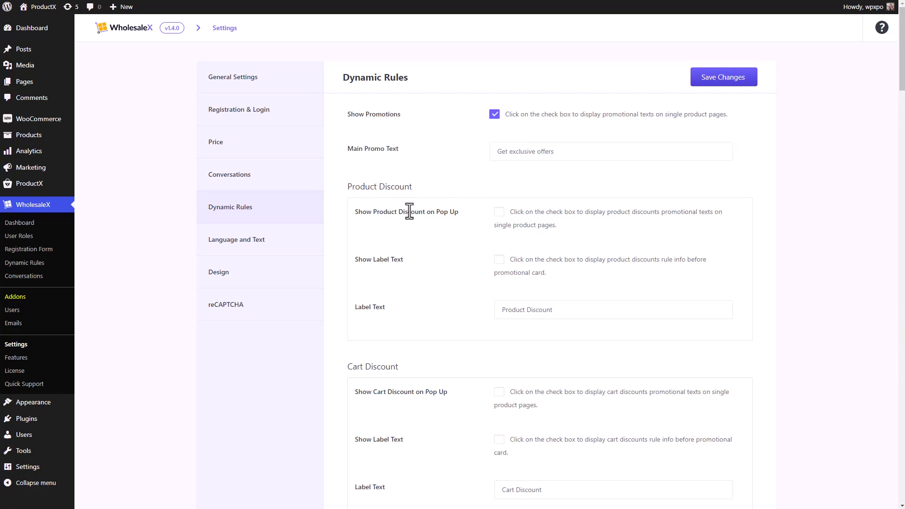
scroll(410, 212, down, 4)
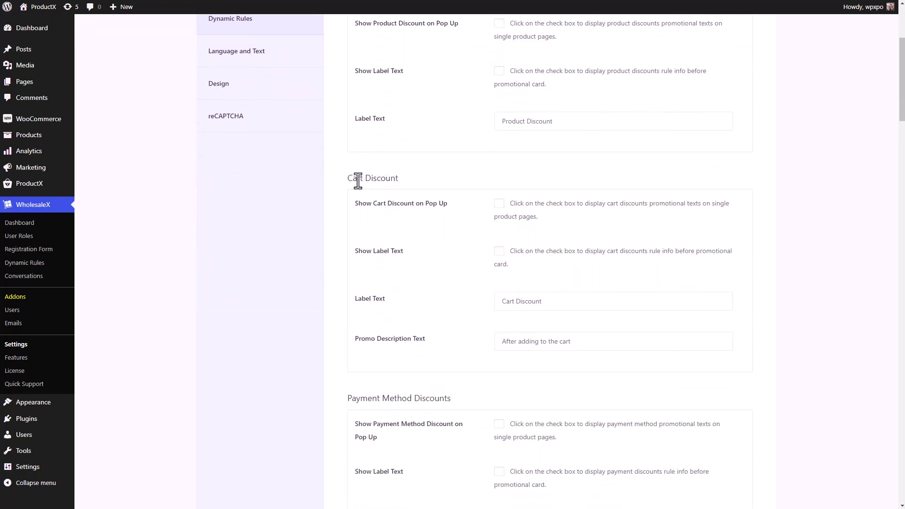
scroll(356, 184, up, 3)
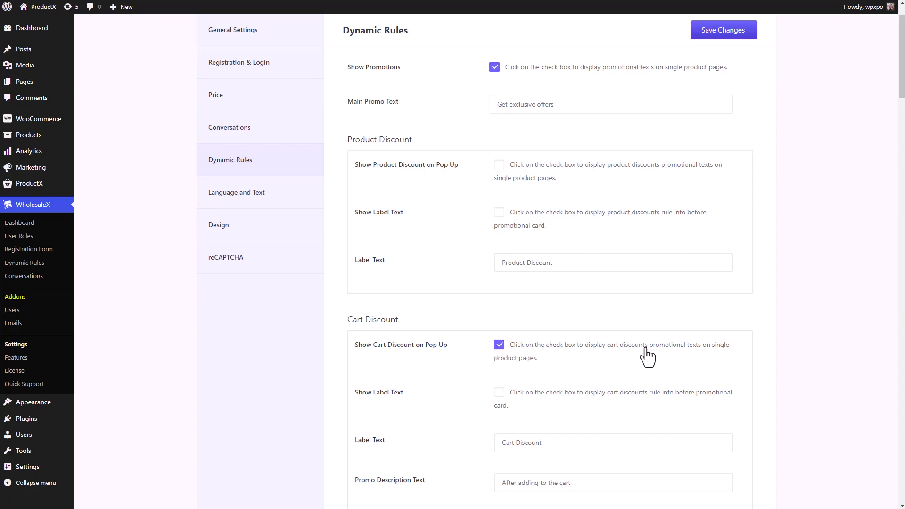
click(500, 394)
- In Discounts Validity, turn on Show Discounts Validity on Pop-Up
scroll(414, 374, down, 5)
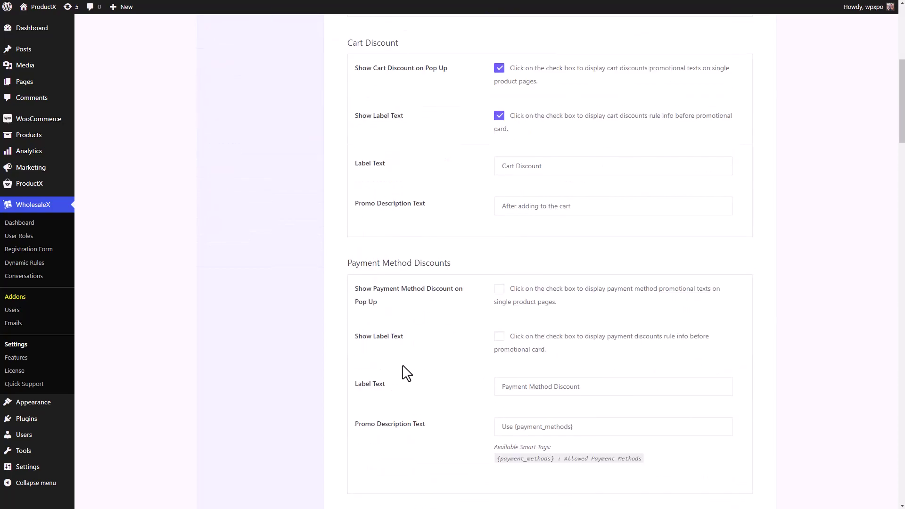
scroll(407, 374, down, 14)
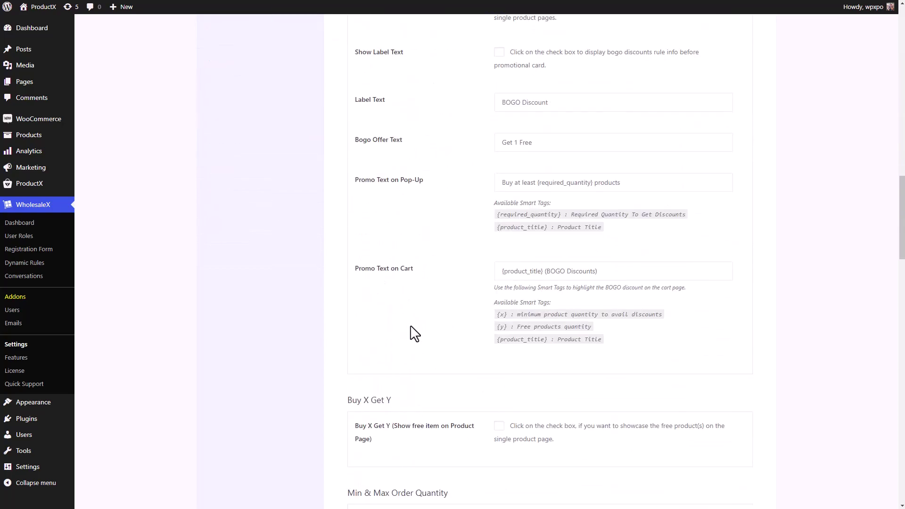
scroll(414, 333, down, 12)
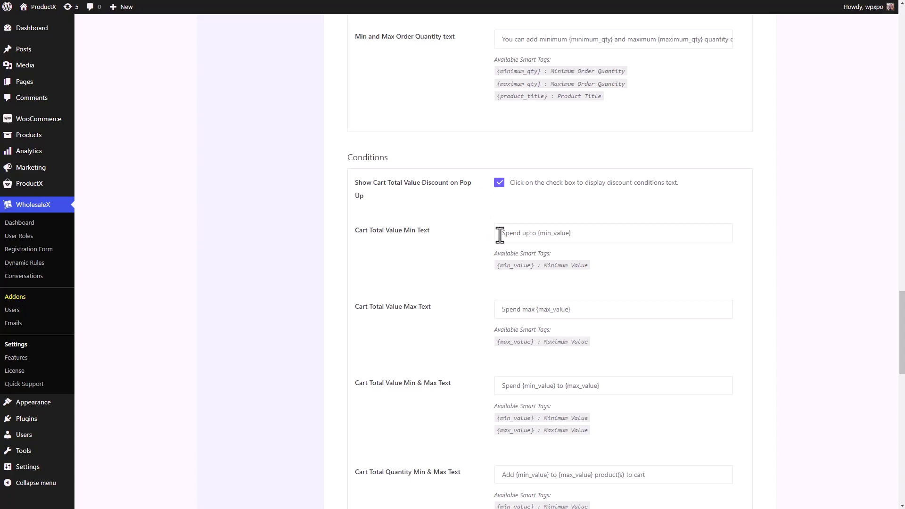
drag(499, 234, 493, 264)
scroll(592, 264, down, 1)
drag(621, 338, 491, 339)
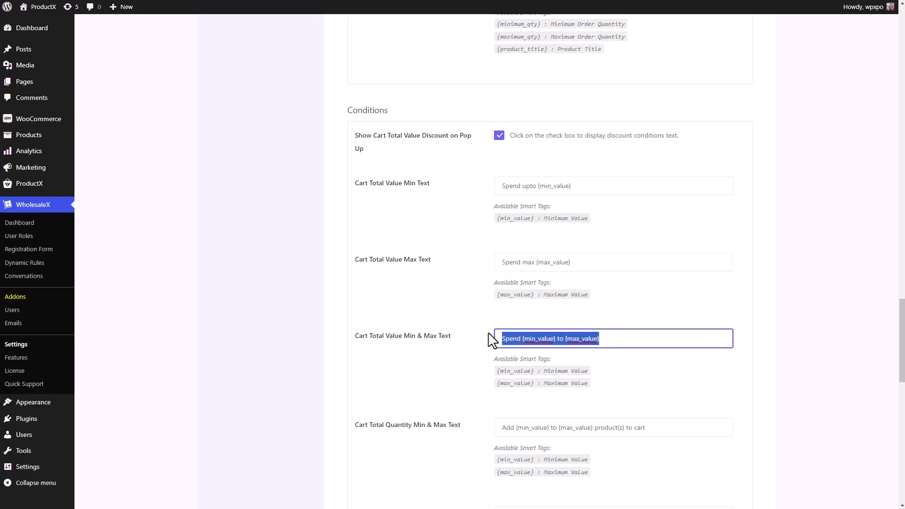
scroll(491, 339, down, 3)
scroll(492, 340, down, 10)
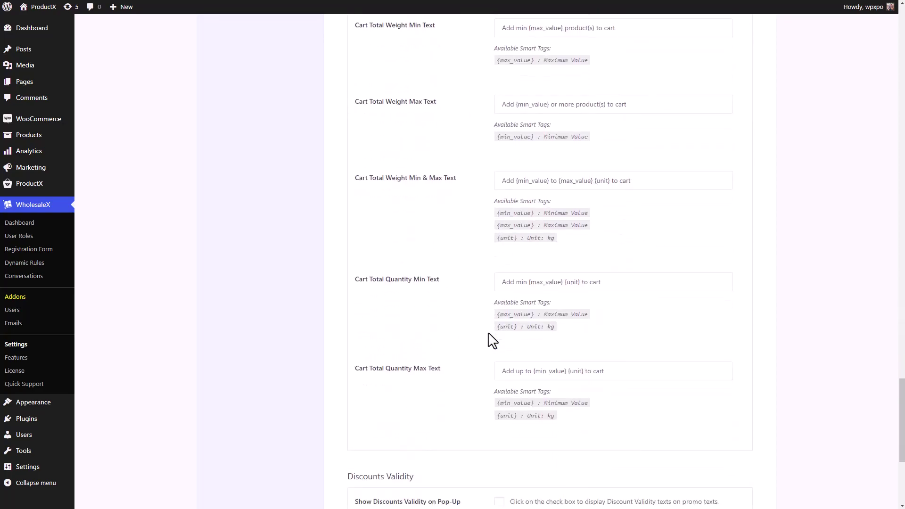
scroll(492, 340, down, 3)
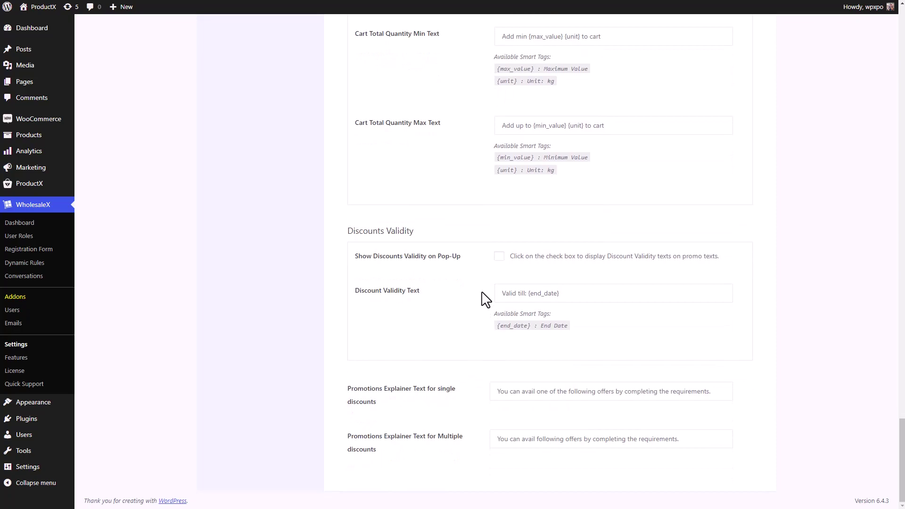
click(499, 257)
- Save the Dynamic Rules settings changes
scroll(602, 437, up, 10)
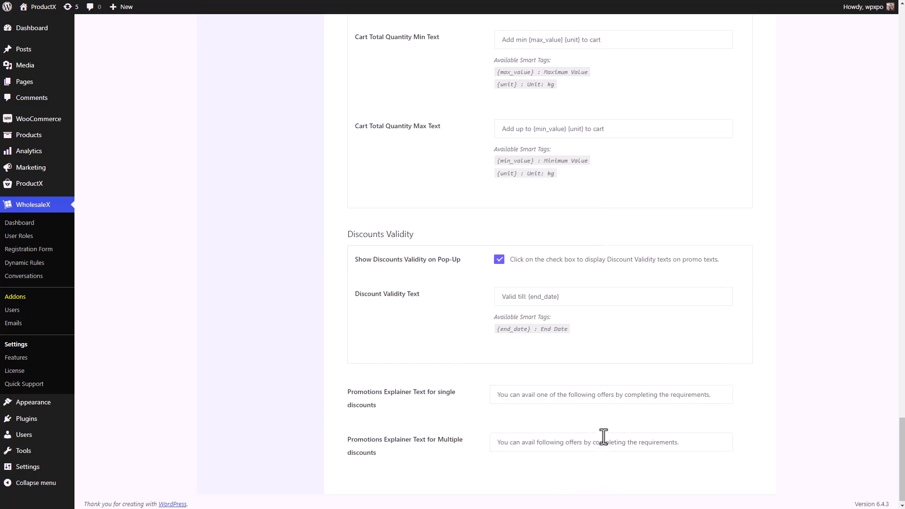
scroll(604, 437, up, 20)
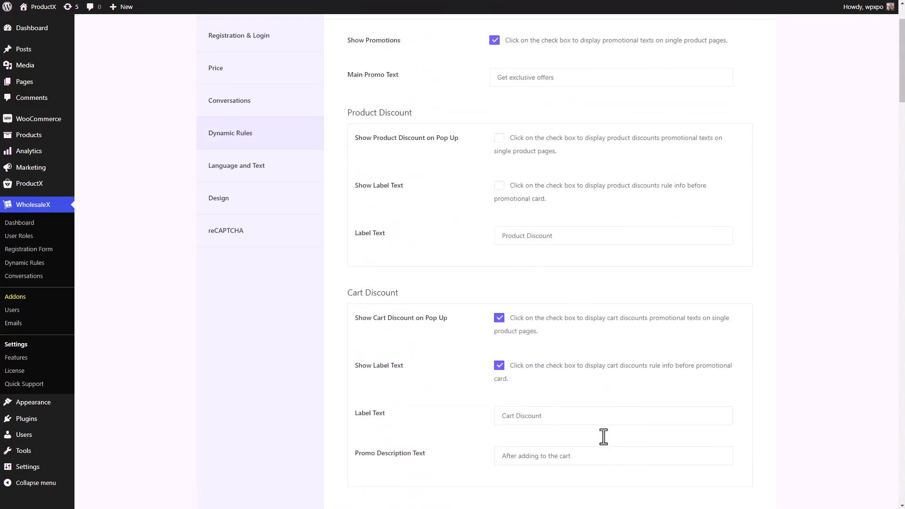
click(748, 81)
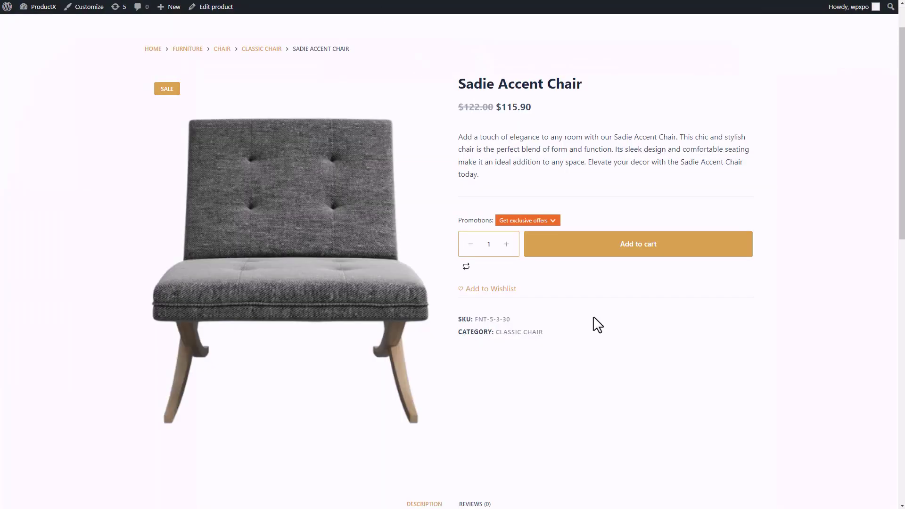
- Expand Get exclusive offers on the Sadie Accent Chair page to show the 5% Cart Discount valid till 2024-04-09
click(549, 223)
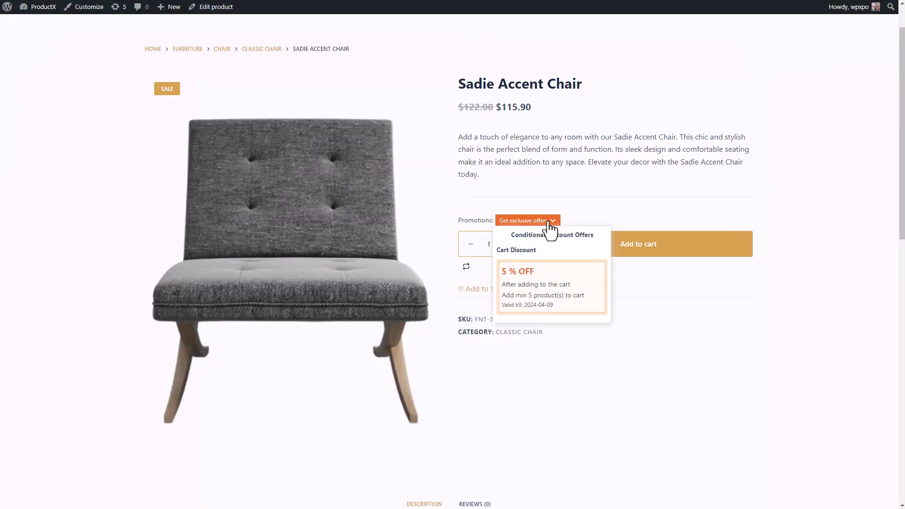